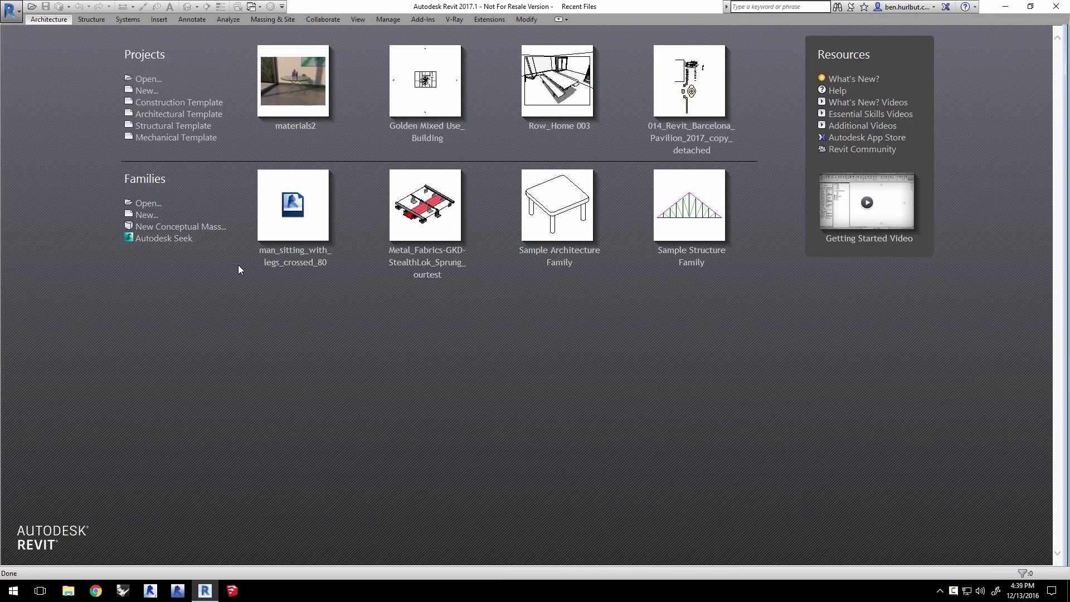
# Open the existing project materials2.rvt from the materials2 folder.
pyautogui.click(148, 80)
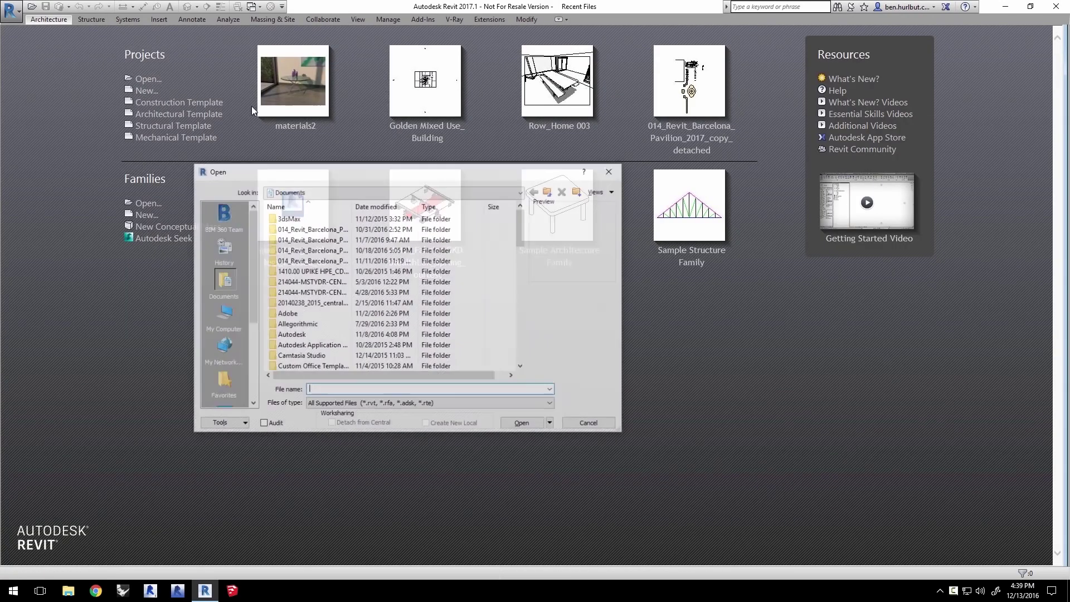
pyautogui.scroll(-1, 254, 294)
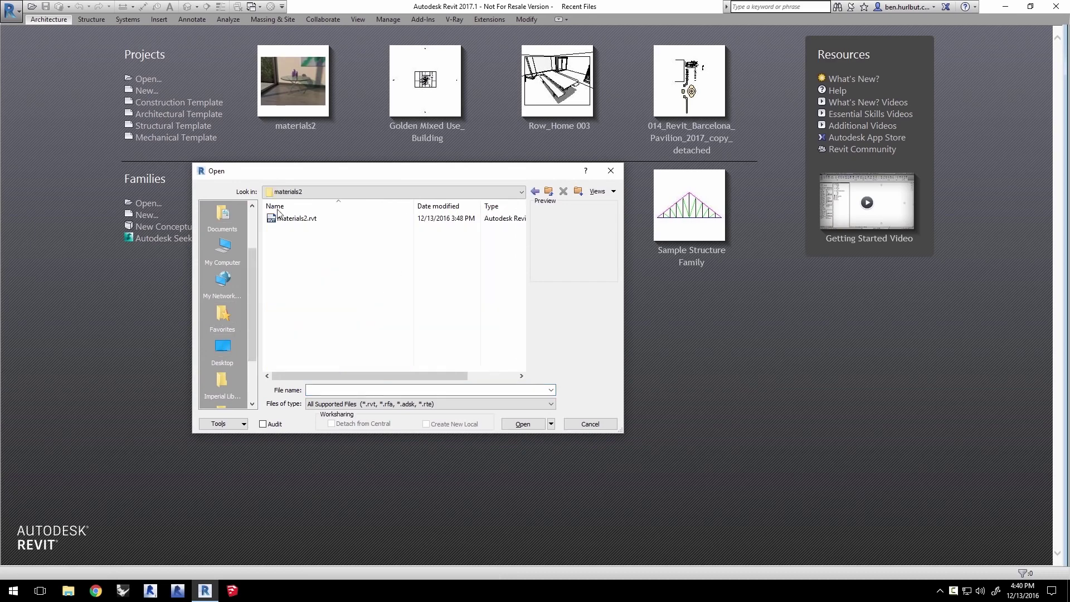
pyautogui.click(278, 220)
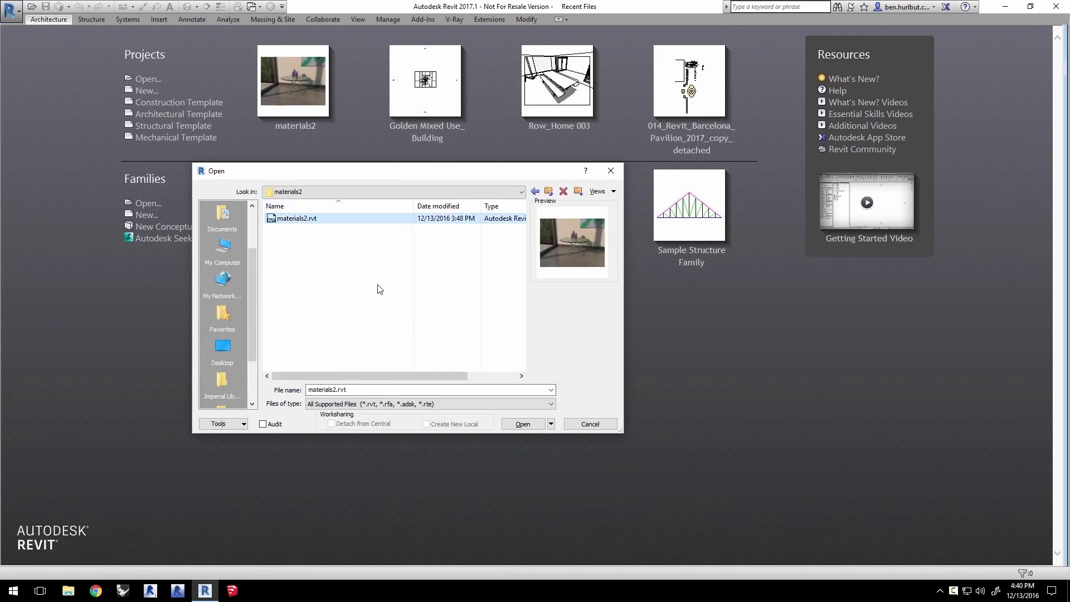
pyautogui.click(529, 425)
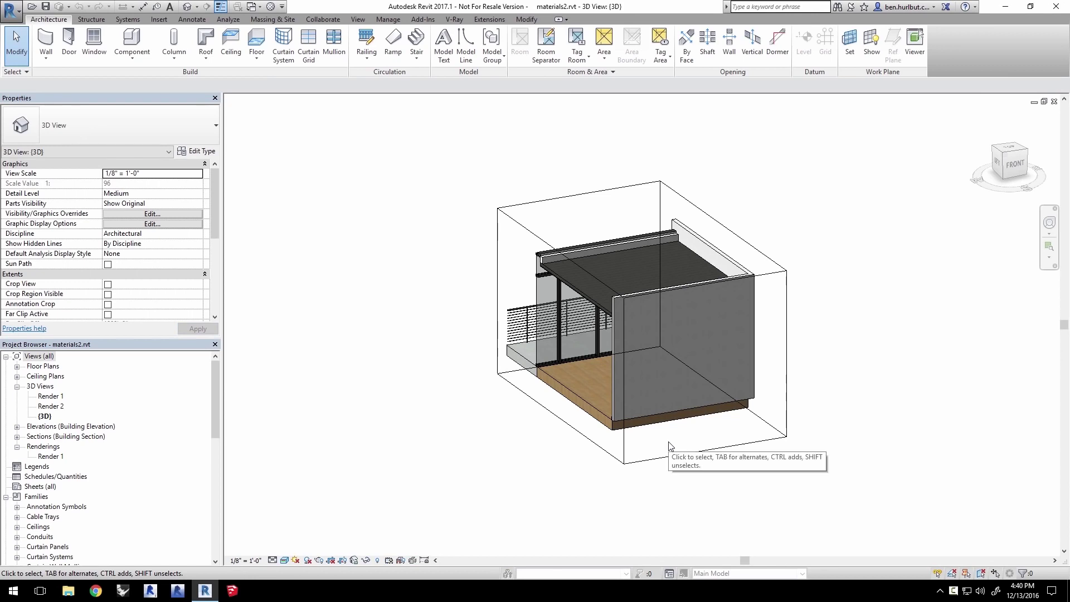
# Set Render 1 as the active V-Ray view for the pavilion model.
pyautogui.keyDown('shift'); pyautogui.moveTo(673, 437); pyautogui.dragTo(708, 316, button='middle'); pyautogui.keyUp('shift')
pyautogui.scroll(3, 671, 313)
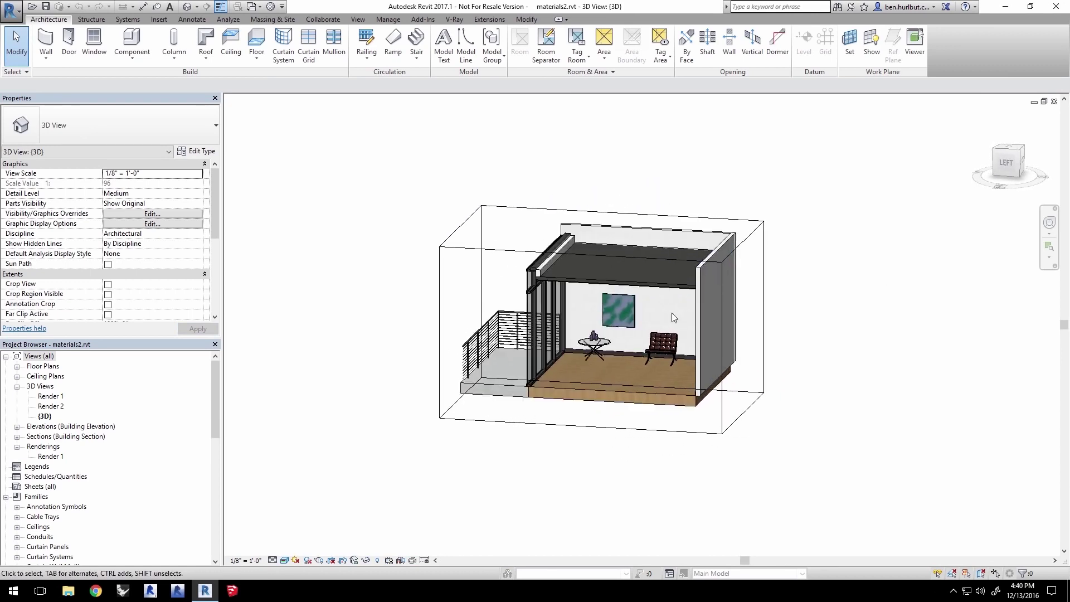
pyautogui.click(454, 19)
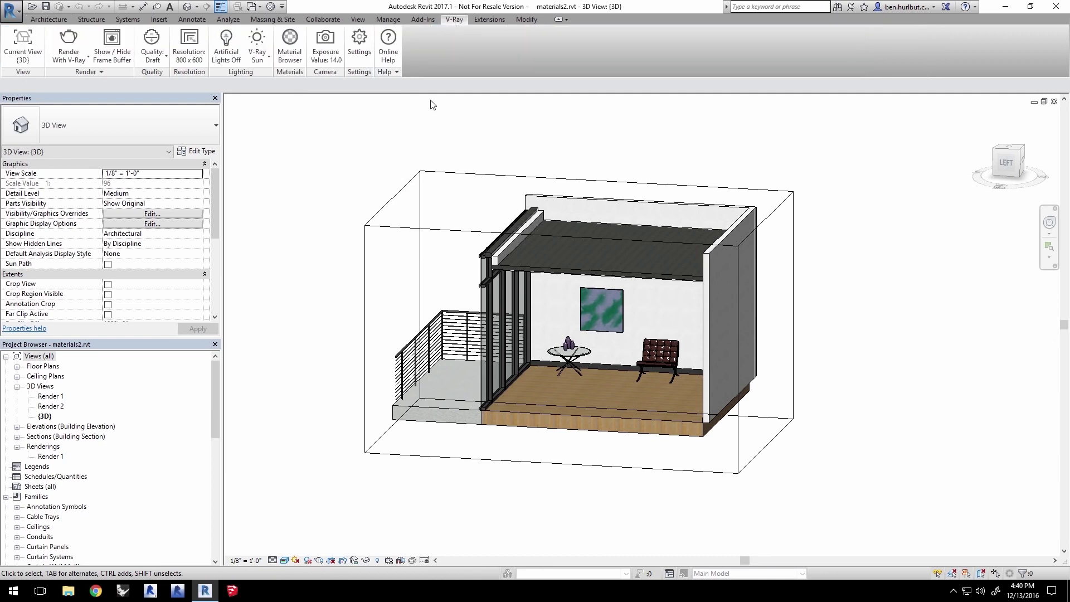
pyautogui.click(14, 62)
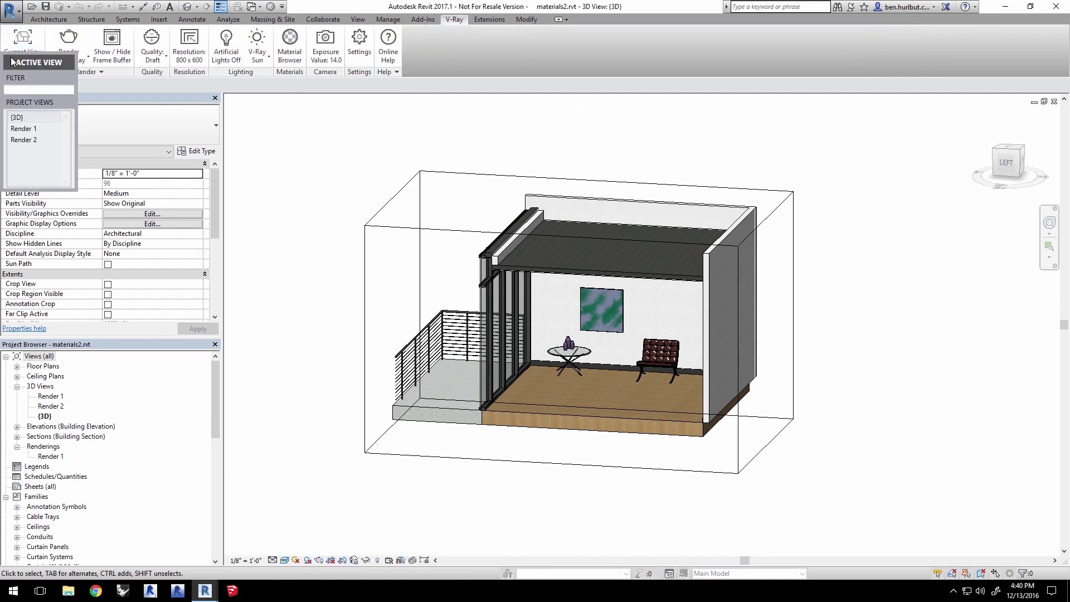
pyautogui.click(25, 130)
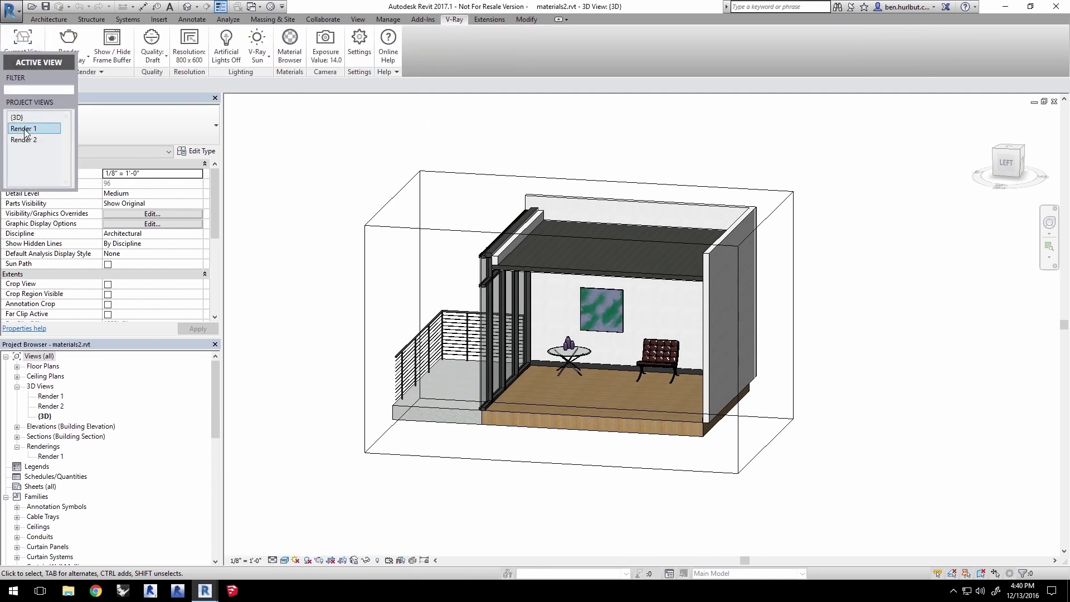
pyautogui.click(25, 130)
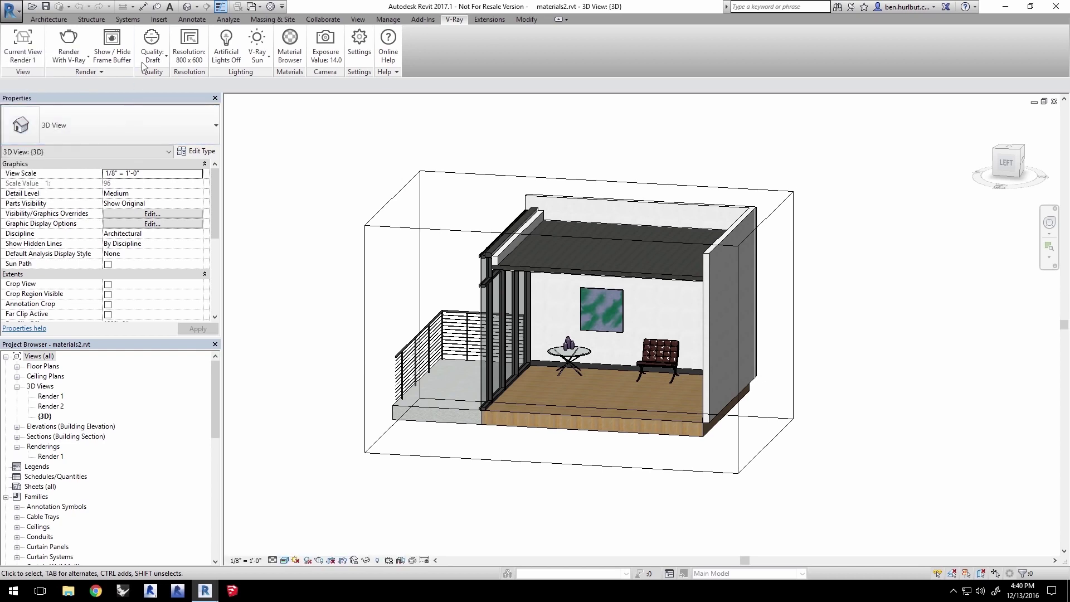
# Set the V-Ray resolution to crop region with printer output at 96 DPI, and start the V-Ray render.
pyautogui.click(189, 47)
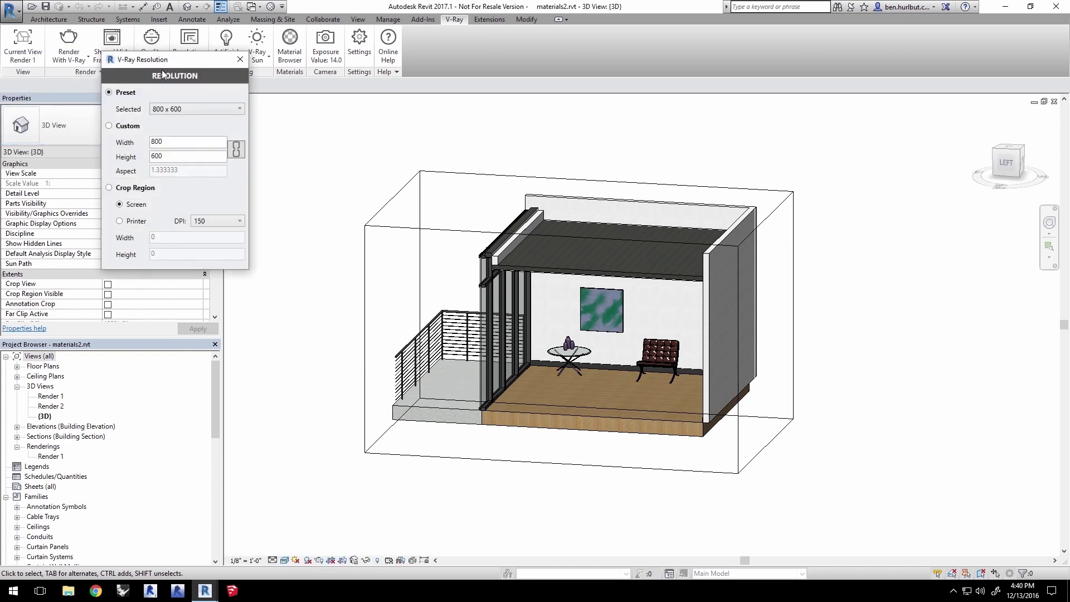
pyautogui.click(140, 221)
pyautogui.click(220, 221)
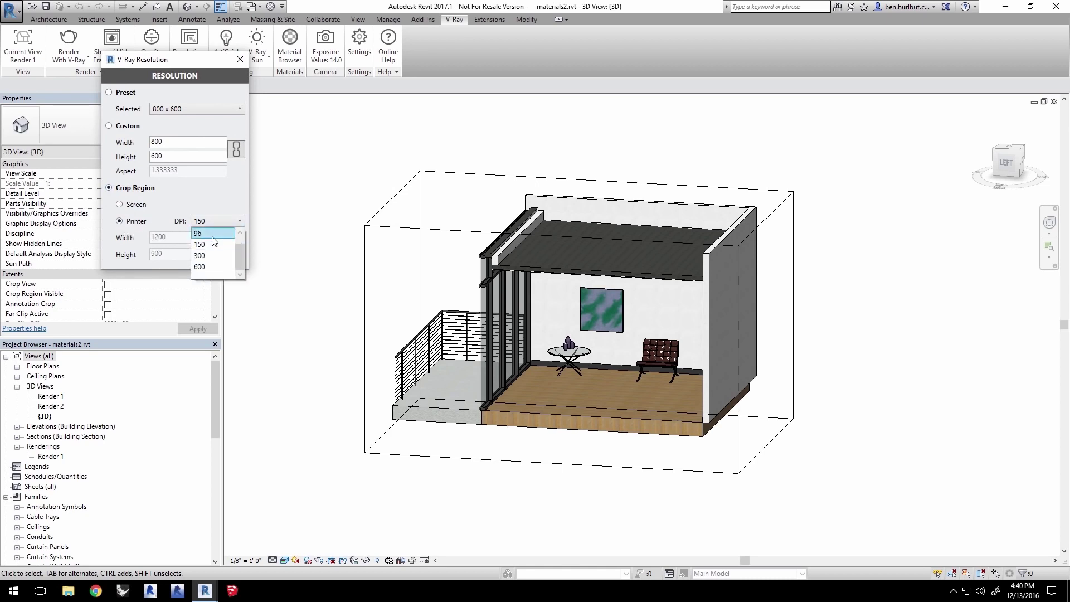
pyautogui.click(212, 234)
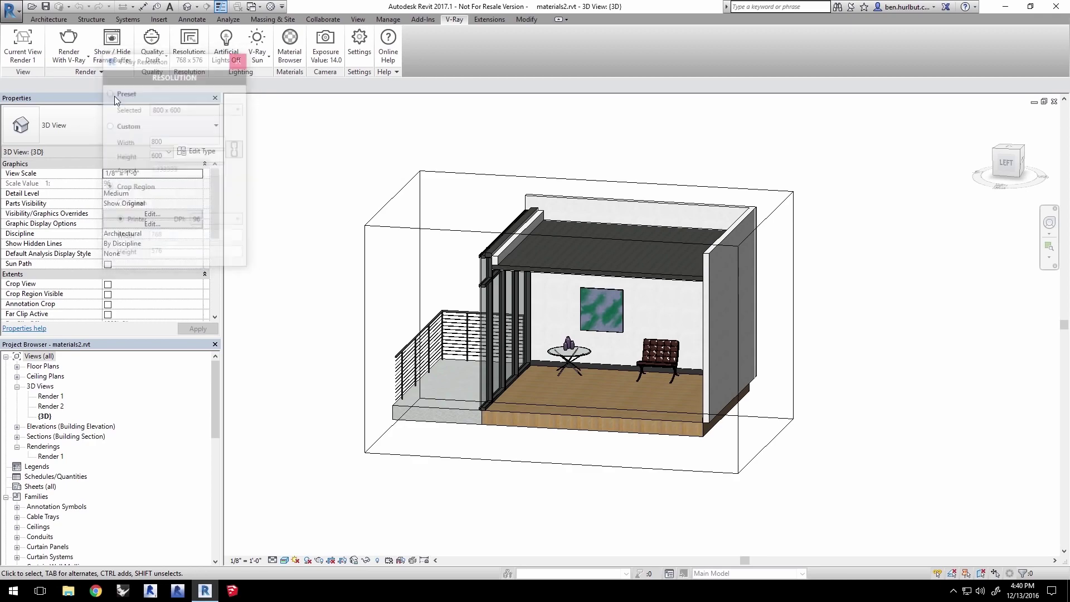
pyautogui.click(69, 37)
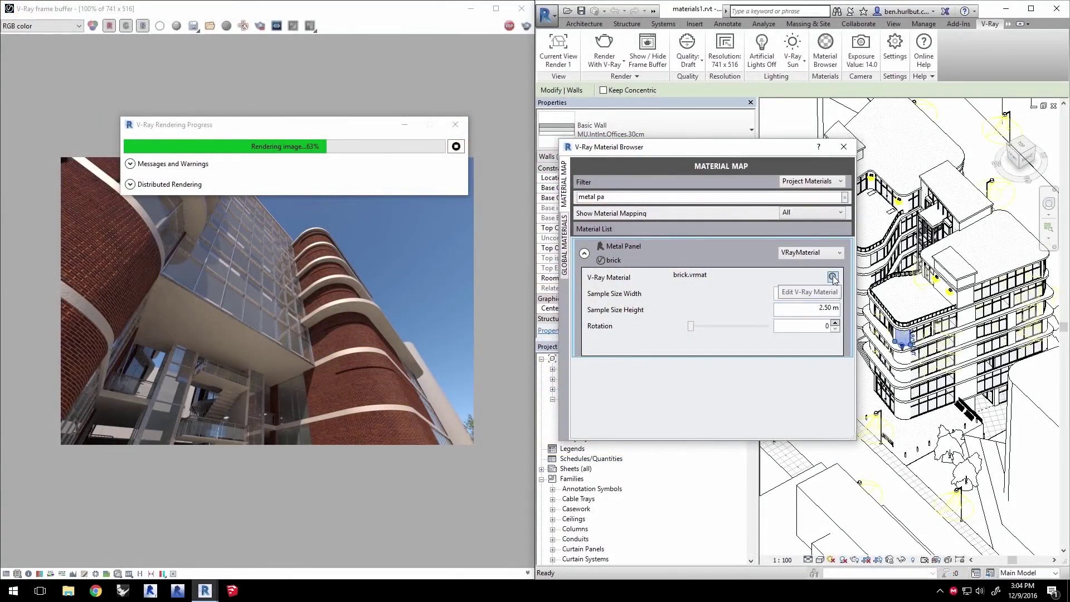
pyautogui.click(832, 277)
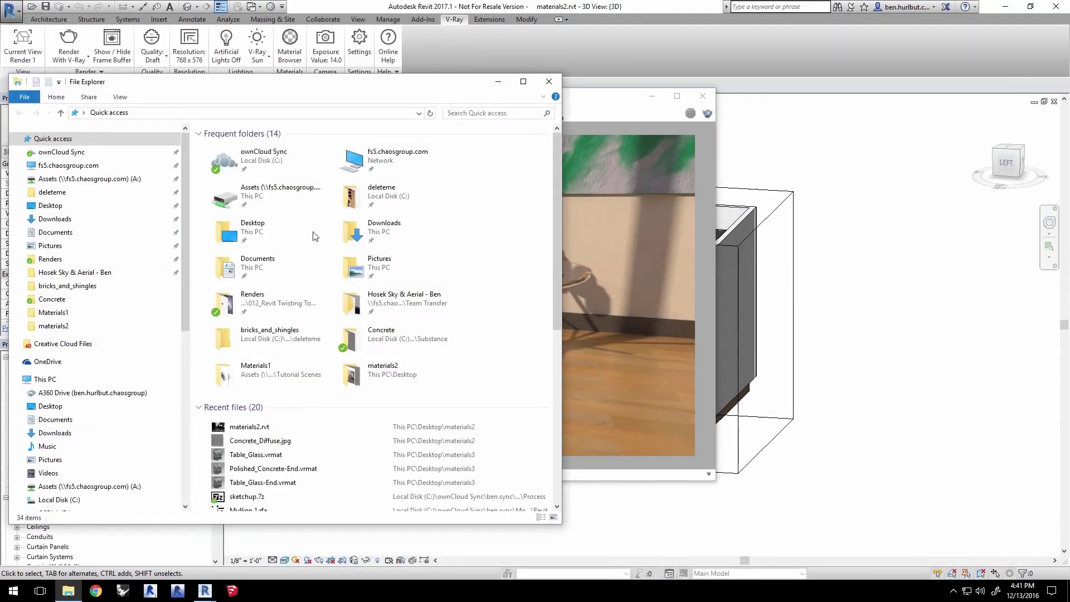
# Using File Explorer, launch vrmateditor.exe from C:\Program Files\Chaos Group\V-Ray\V-Ray 3.4 for Revit\content\vrmateditor.
pyautogui.click(58, 499)
pyautogui.click(268, 289)
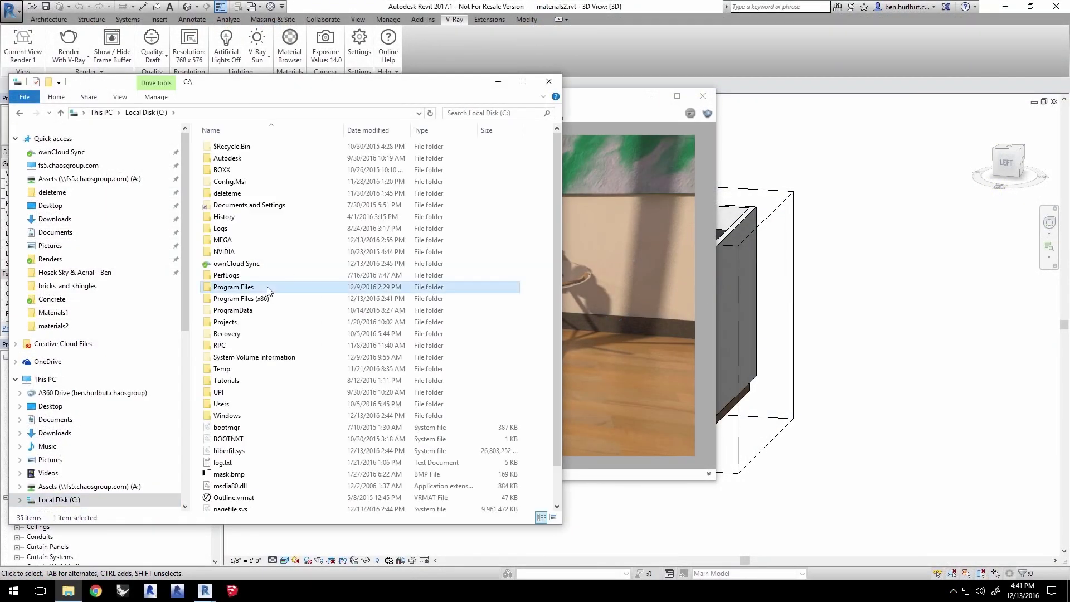
pyautogui.doubleClick(268, 288)
pyautogui.doubleClick(305, 243)
pyautogui.doubleClick(283, 171)
pyautogui.doubleClick(255, 160)
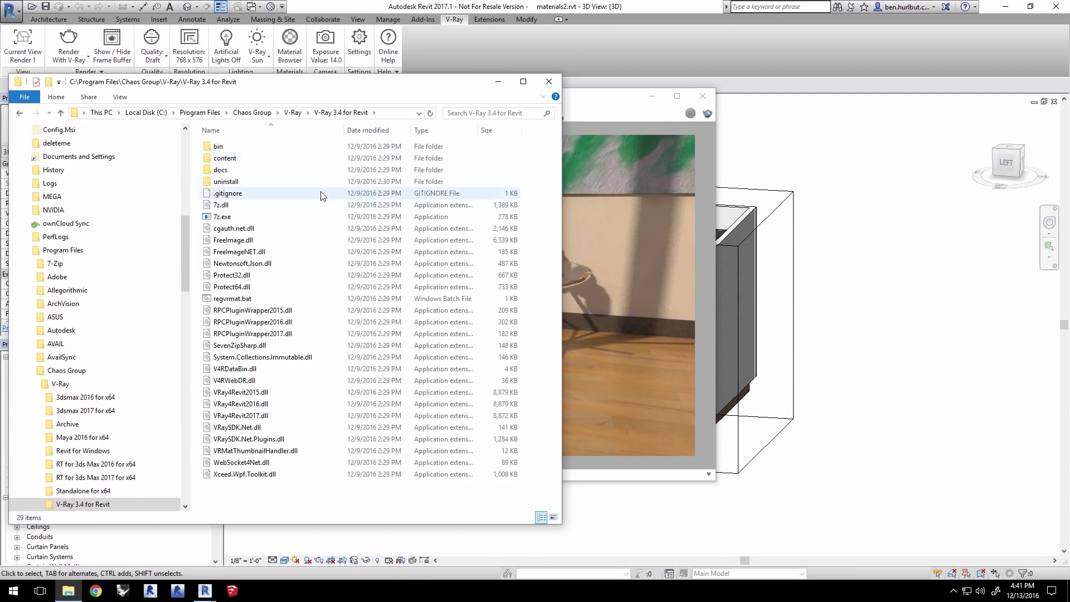
pyautogui.doubleClick(295, 159)
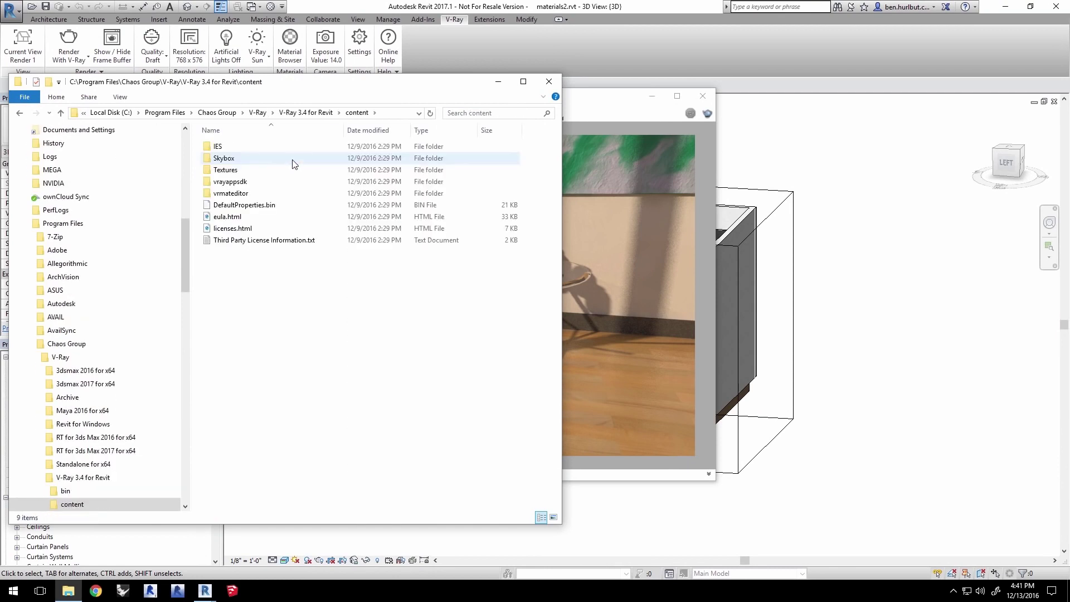
pyautogui.doubleClick(259, 193)
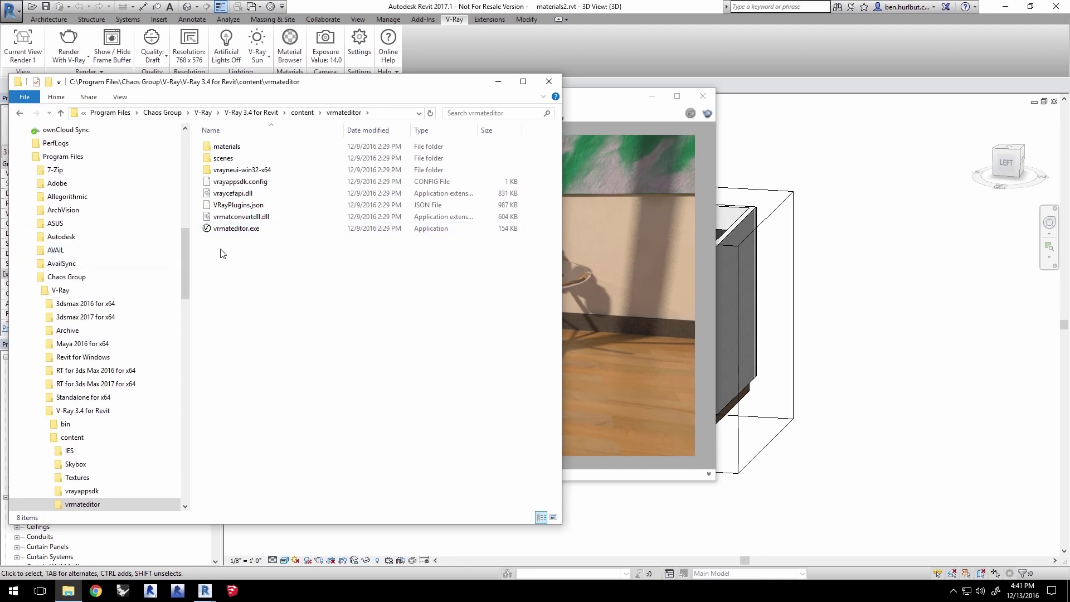
pyautogui.click(222, 230)
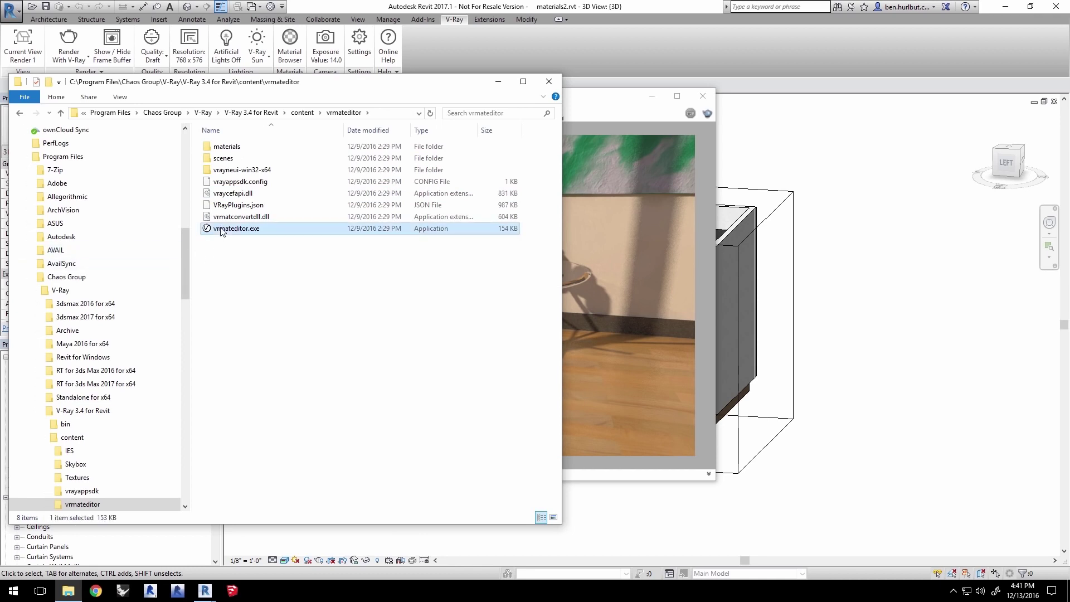
pyautogui.doubleClick(222, 229)
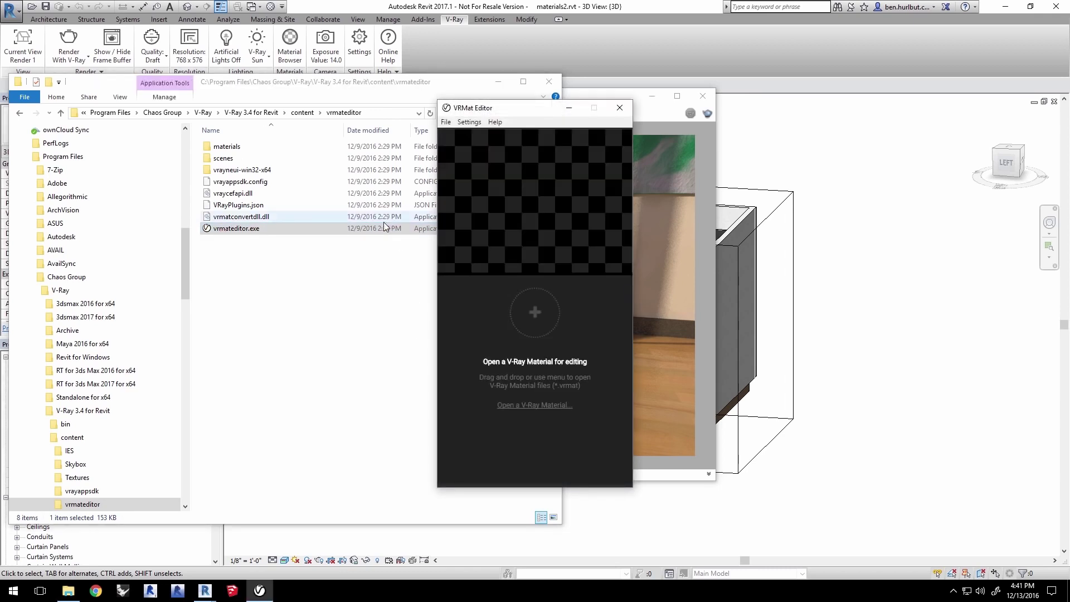
# Create a new V-Ray material named Table_Glass and set its material type to Glass.
pyautogui.click(446, 123)
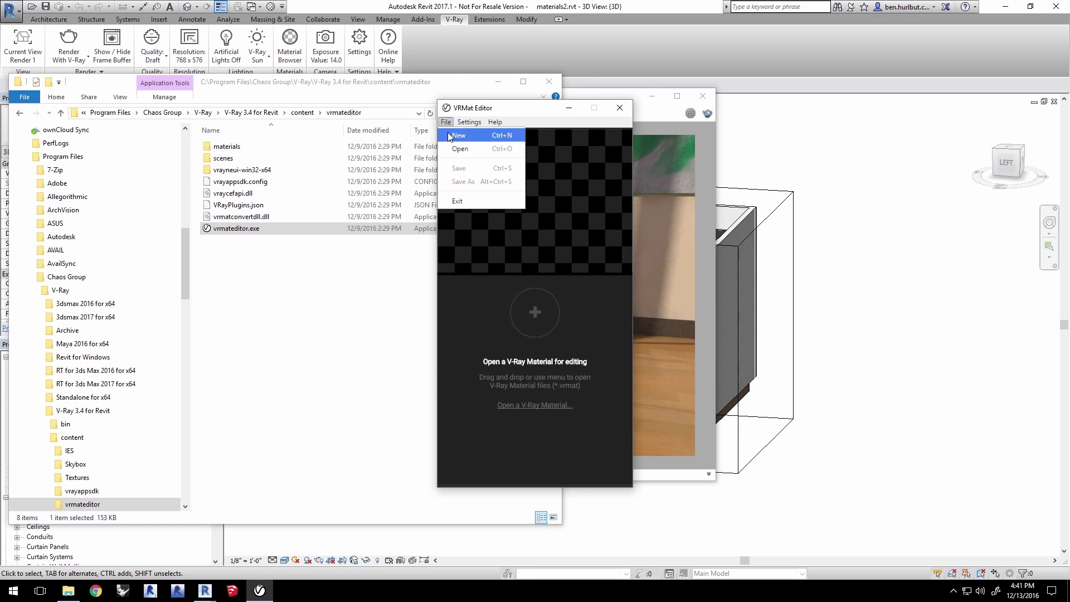
pyautogui.click(450, 135)
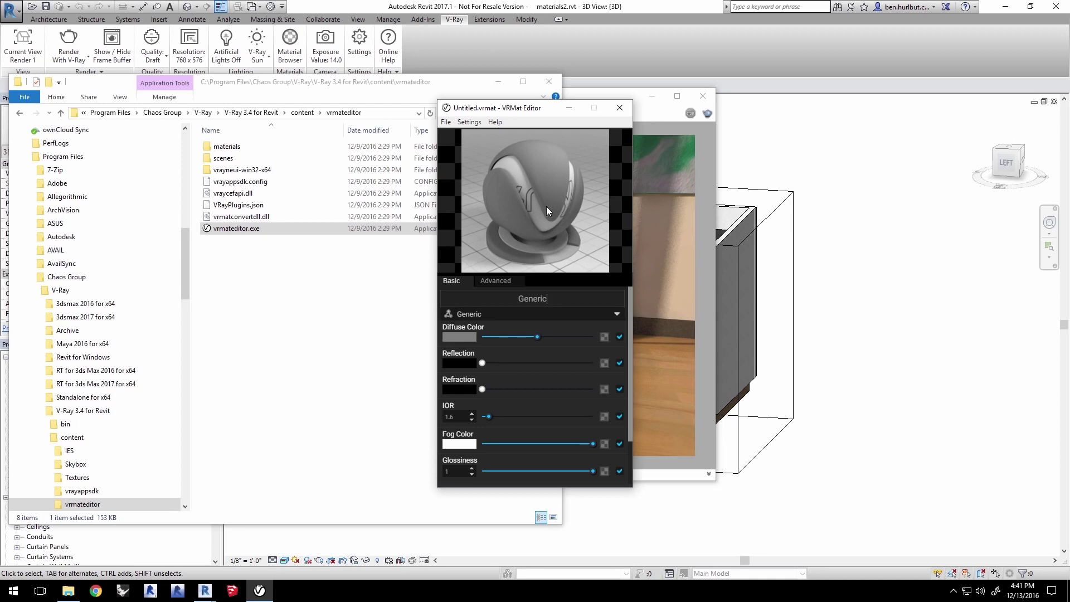
pyautogui.click(495, 281)
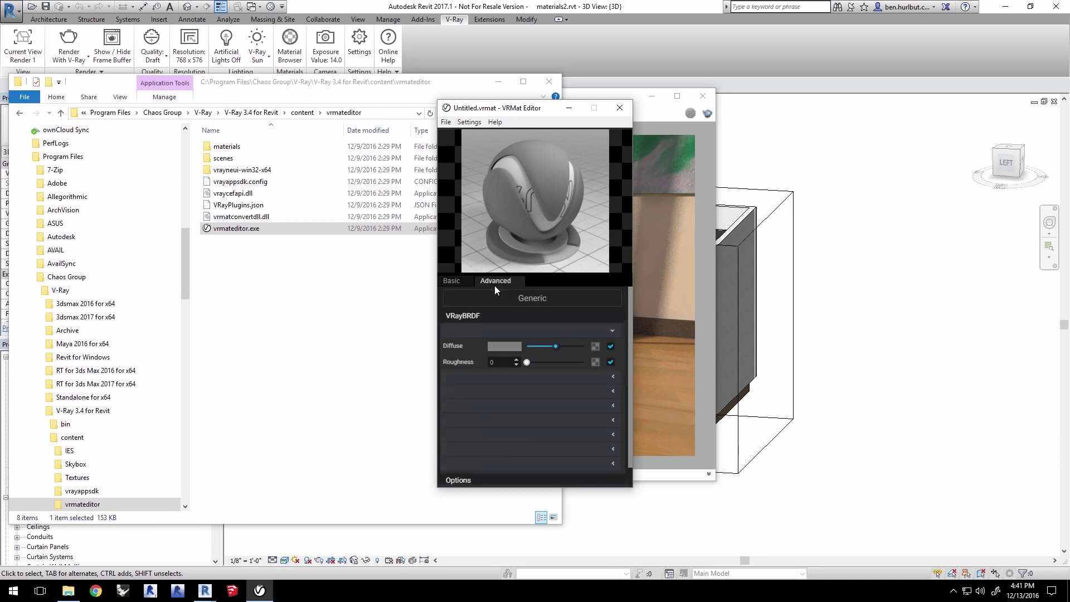
pyautogui.click(450, 287)
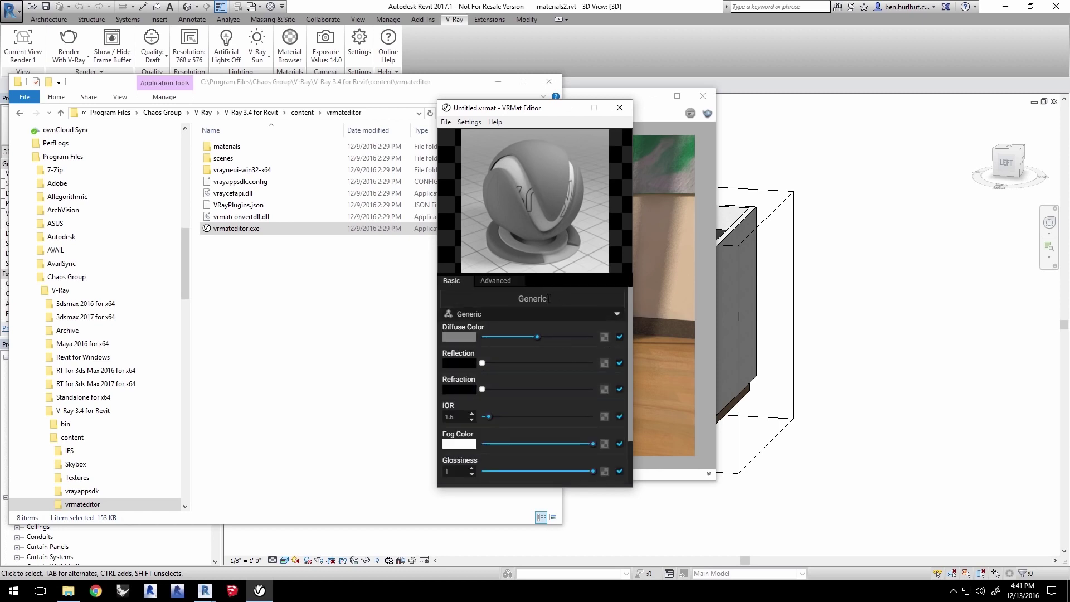
pyautogui.doubleClick(497, 299)
pyautogui.write('Table_Glass')
pyautogui.click(617, 314)
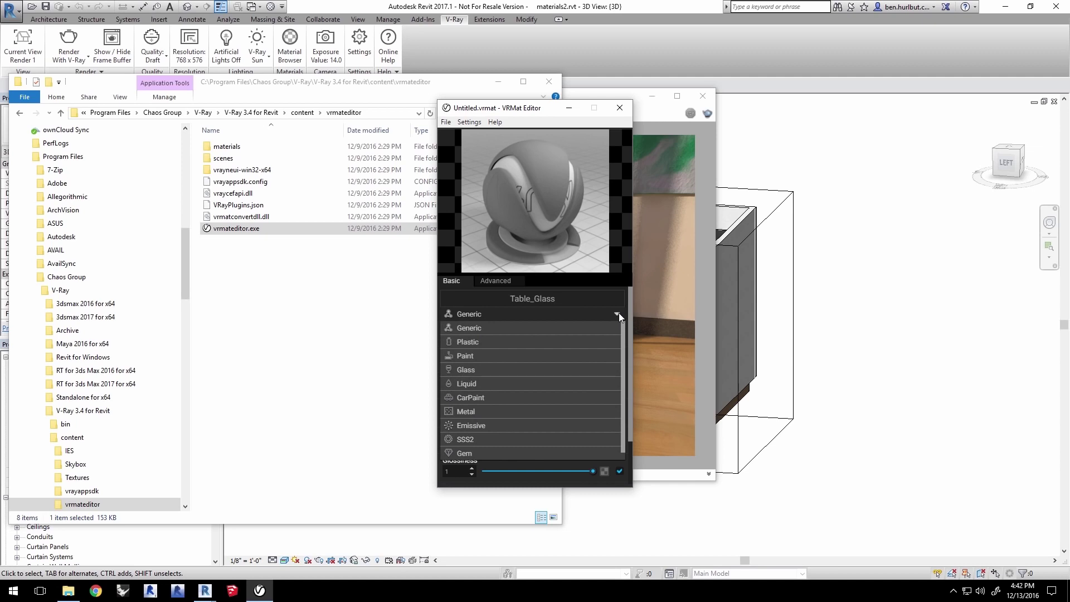
pyautogui.click(483, 369)
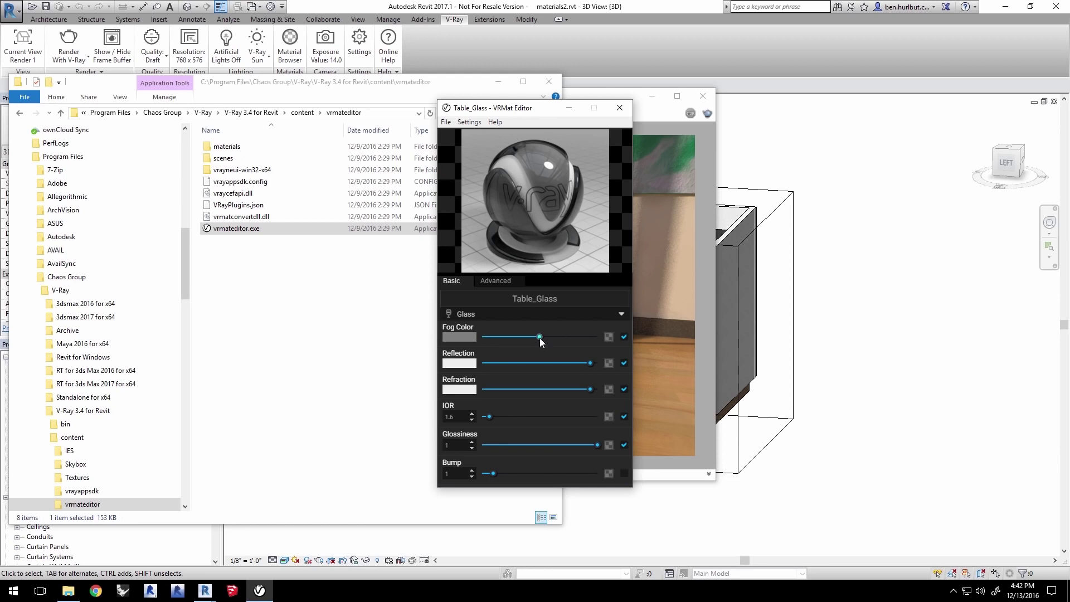
# Set the glass material's fog color to a pale green with red 177, green 226 and blue 217.
pyautogui.moveTo(539, 338); pyautogui.dragTo(582, 339)
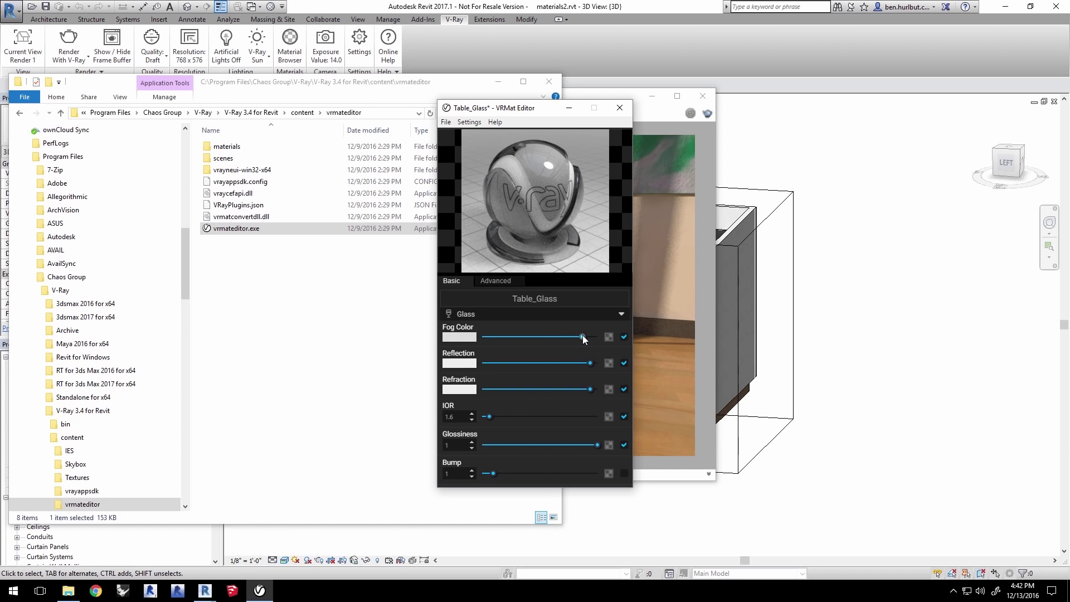
pyautogui.moveTo(583, 336); pyautogui.dragTo(549, 337)
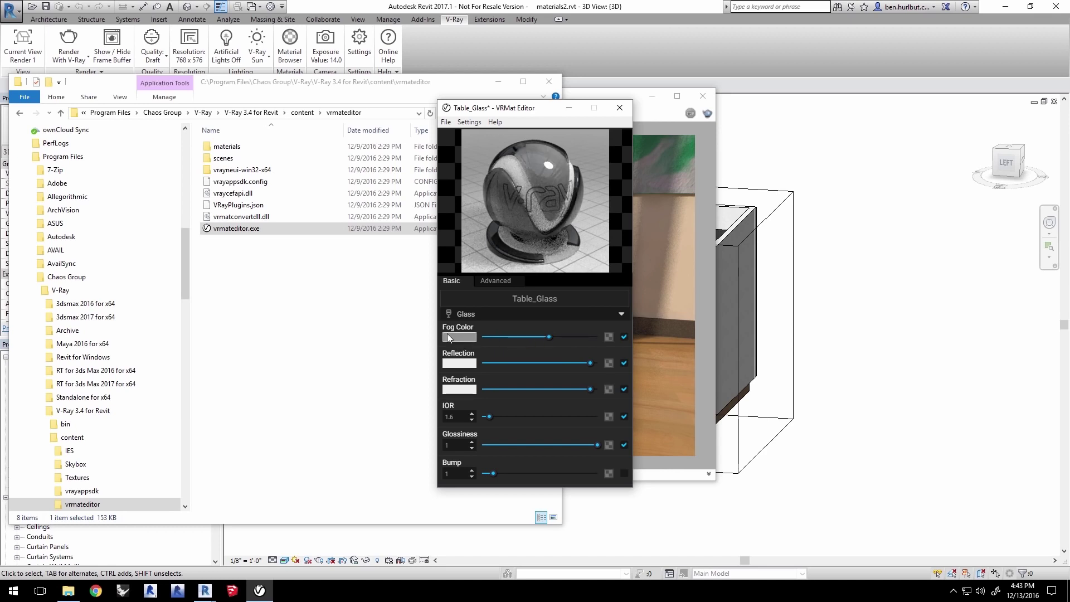
pyautogui.click(464, 338)
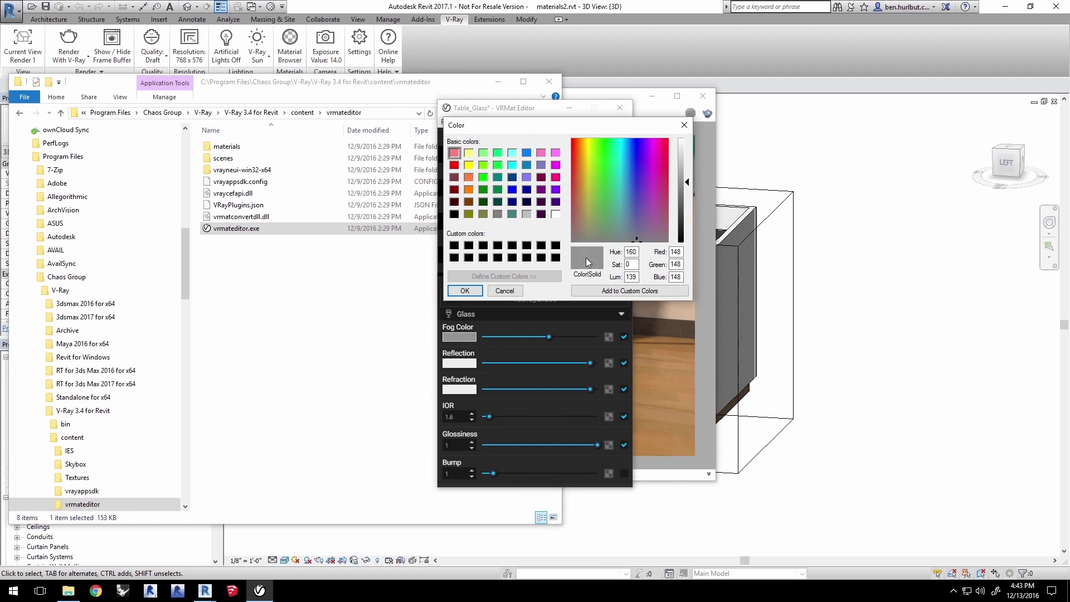
pyautogui.click(626, 198)
pyautogui.moveTo(626, 198); pyautogui.dragTo(616, 195)
pyautogui.moveTo(688, 182); pyautogui.dragTo(688, 161)
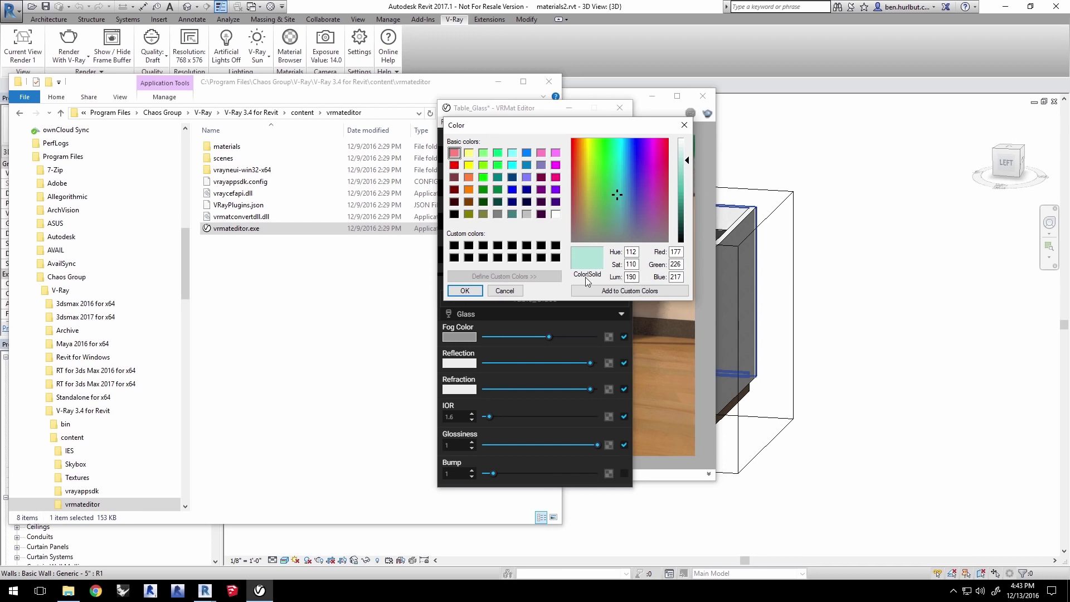
pyautogui.click(466, 291)
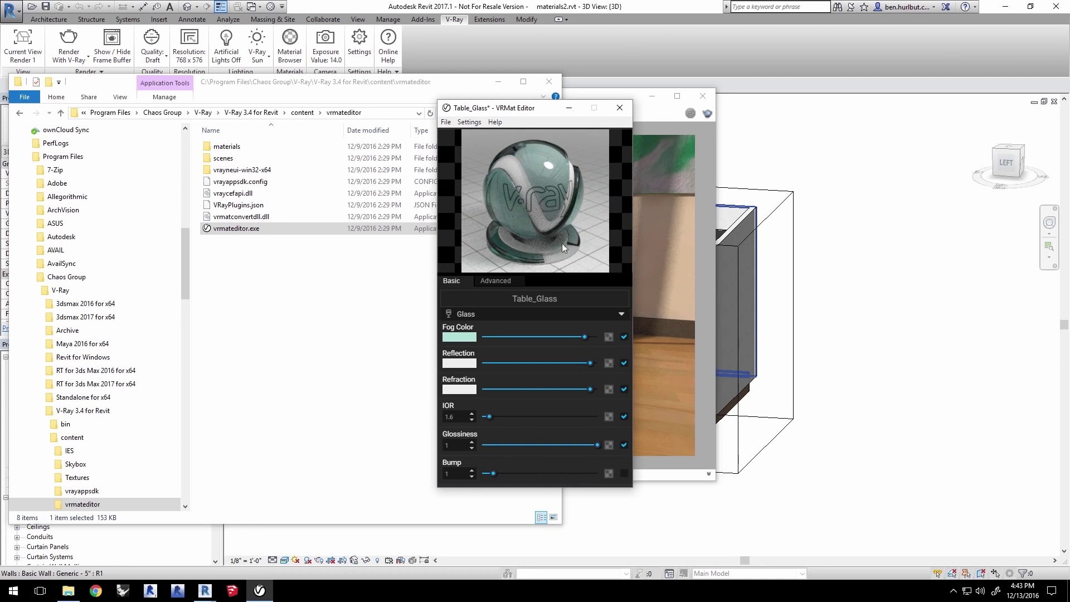
# Save the glass material as Table_Glass.vrmat in the Desktop materials2 folder and switch back to Revit.
pyautogui.click(446, 122)
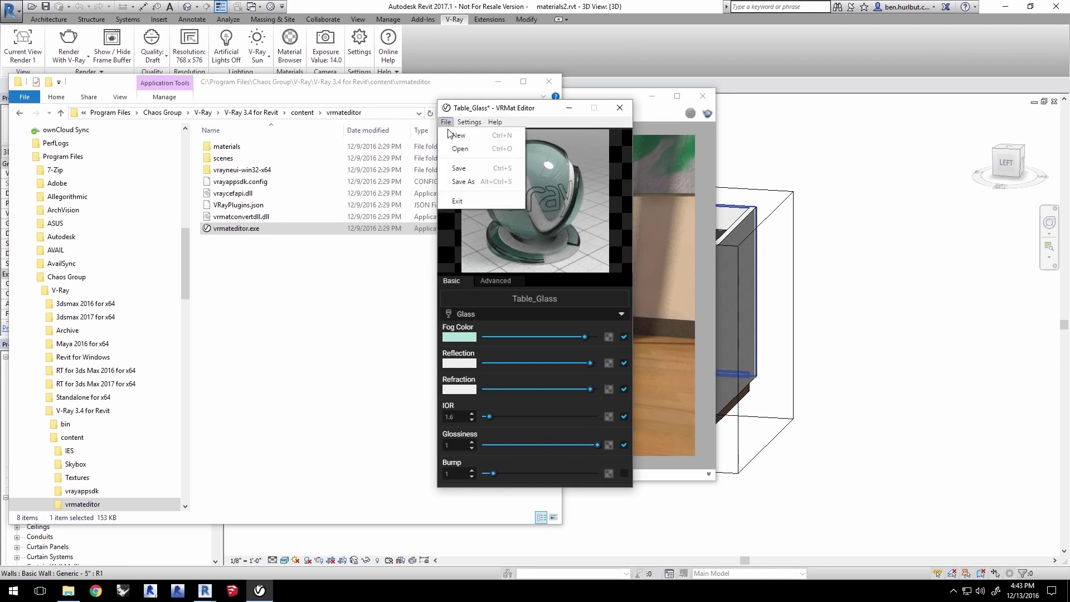
pyautogui.click(457, 181)
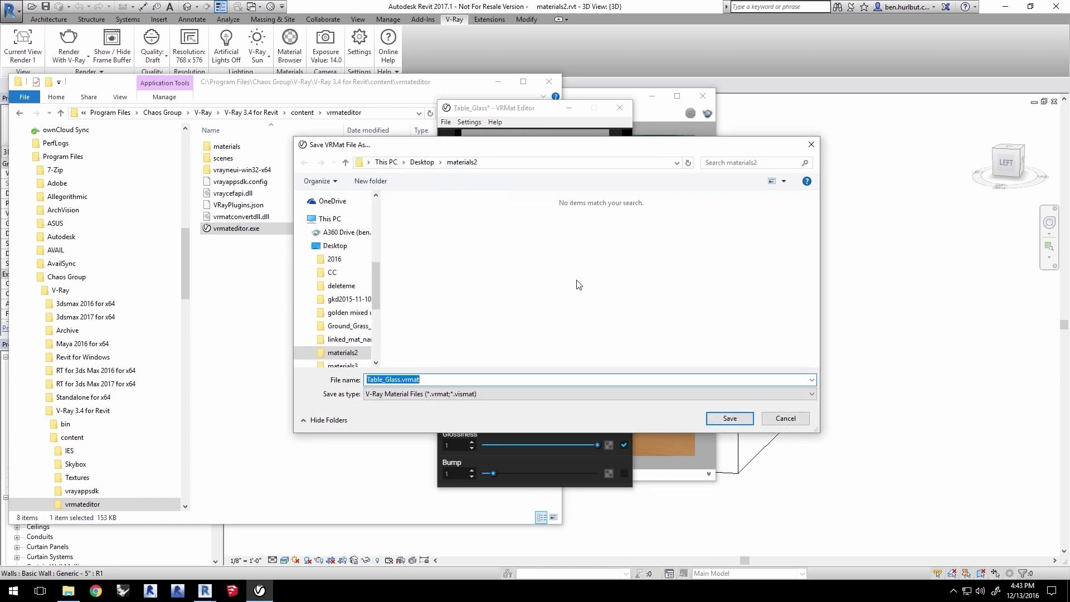
pyautogui.click(729, 418)
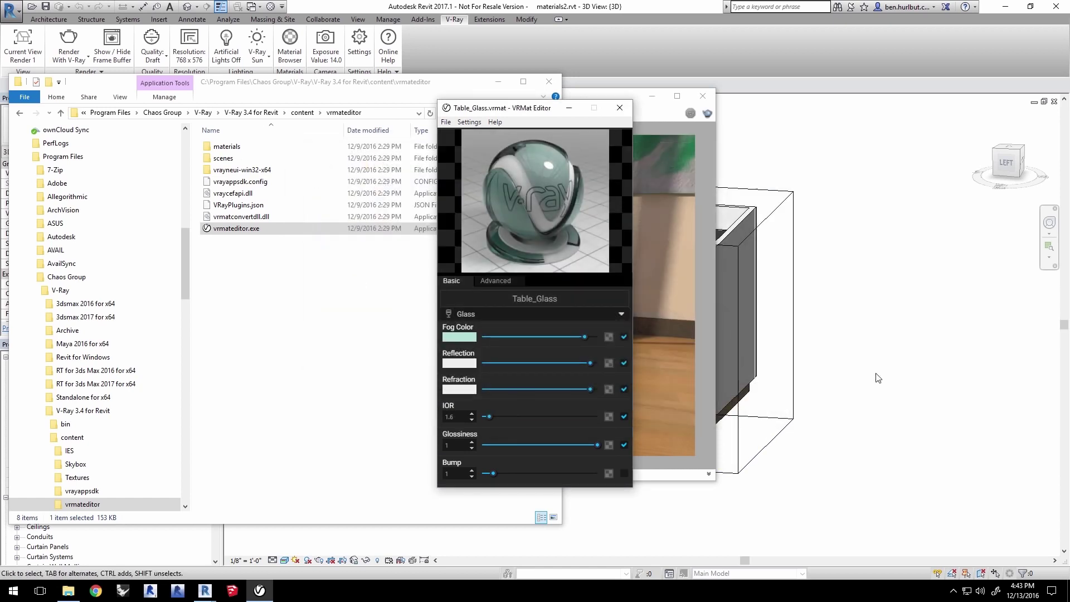
pyautogui.click(424, 9)
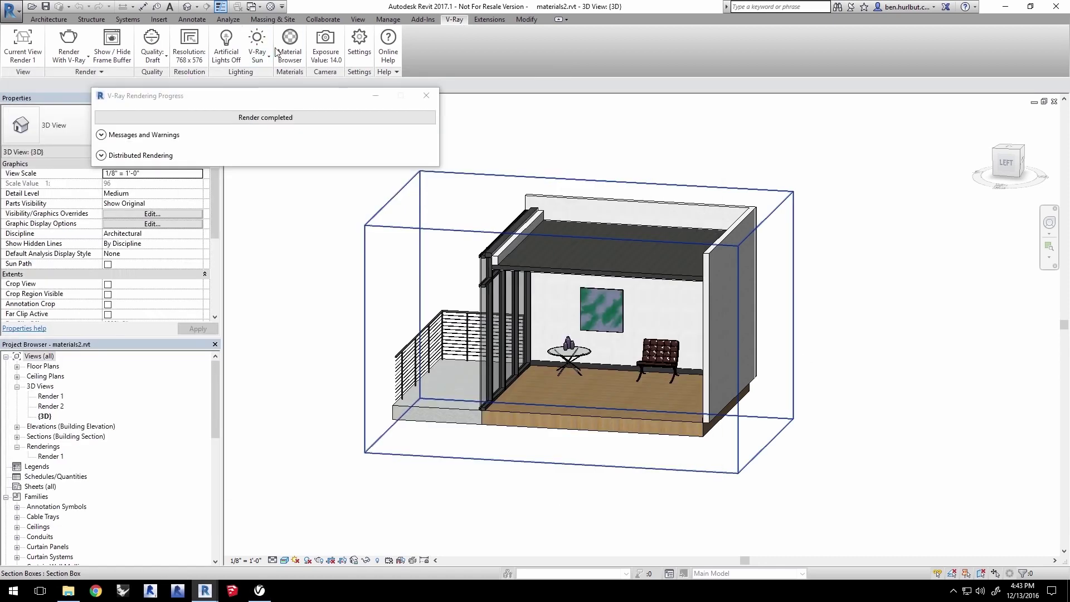
# In the V-Ray Material Browser, map the Glass Table project material to a VRayMaterial using Table_Glass.vrmat from the Desktop materials2 folder.
pyautogui.click(288, 43)
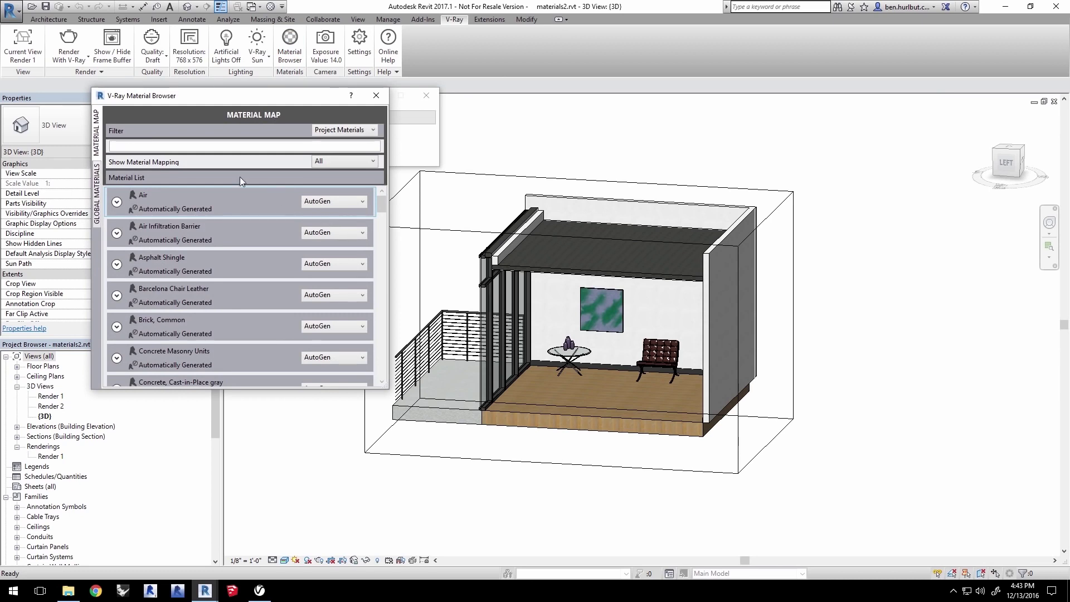
pyautogui.click(160, 145)
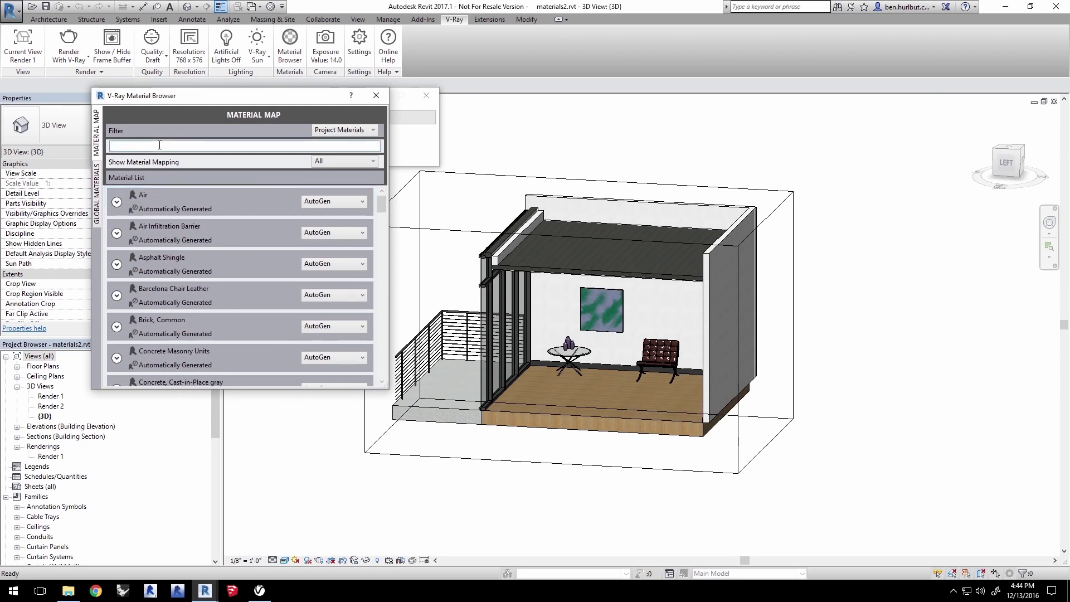
pyautogui.write('table')
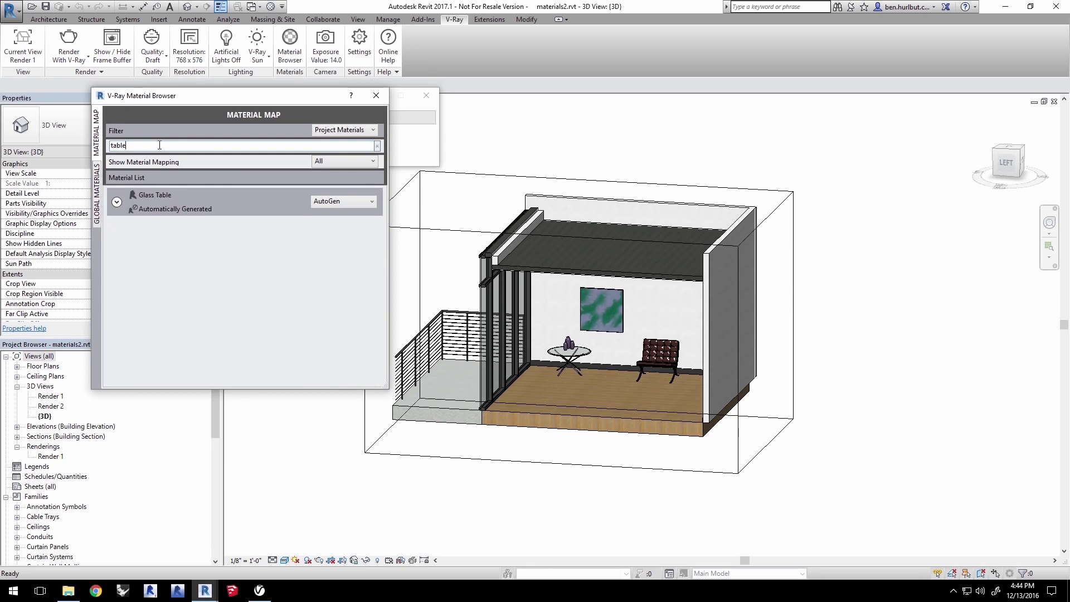
pyautogui.click(345, 204)
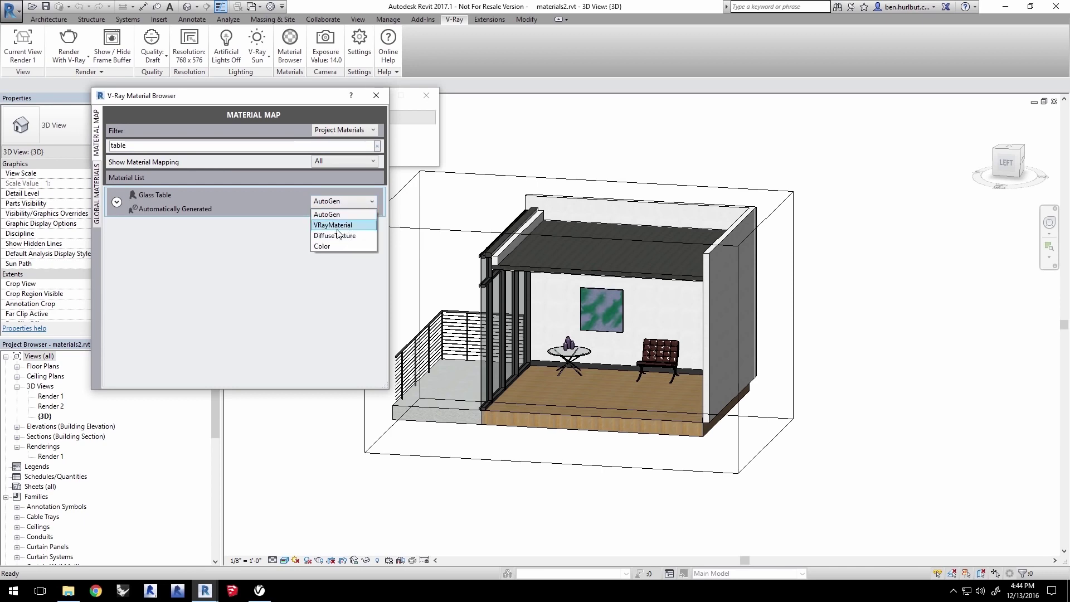
pyautogui.click(347, 225)
pyautogui.scroll(5, 179, 240)
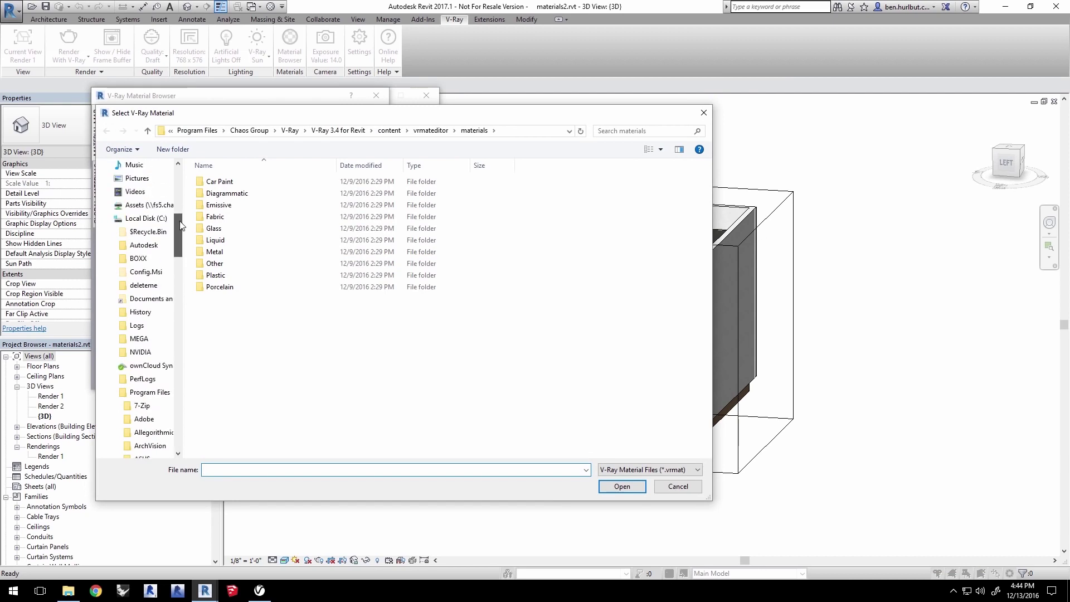
pyautogui.click(136, 196)
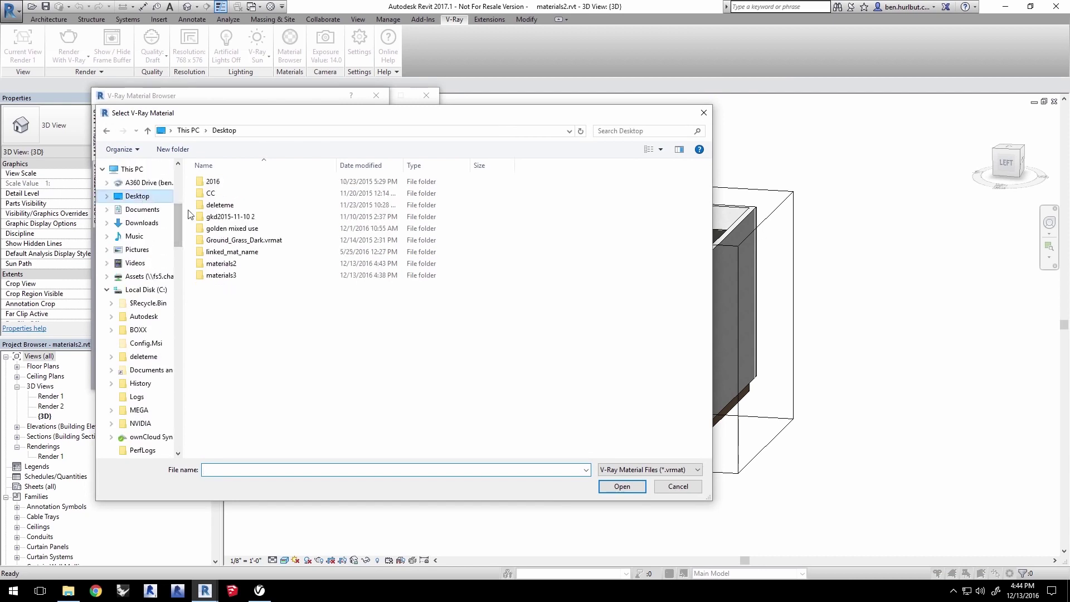
pyautogui.doubleClick(223, 263)
pyautogui.click(219, 197)
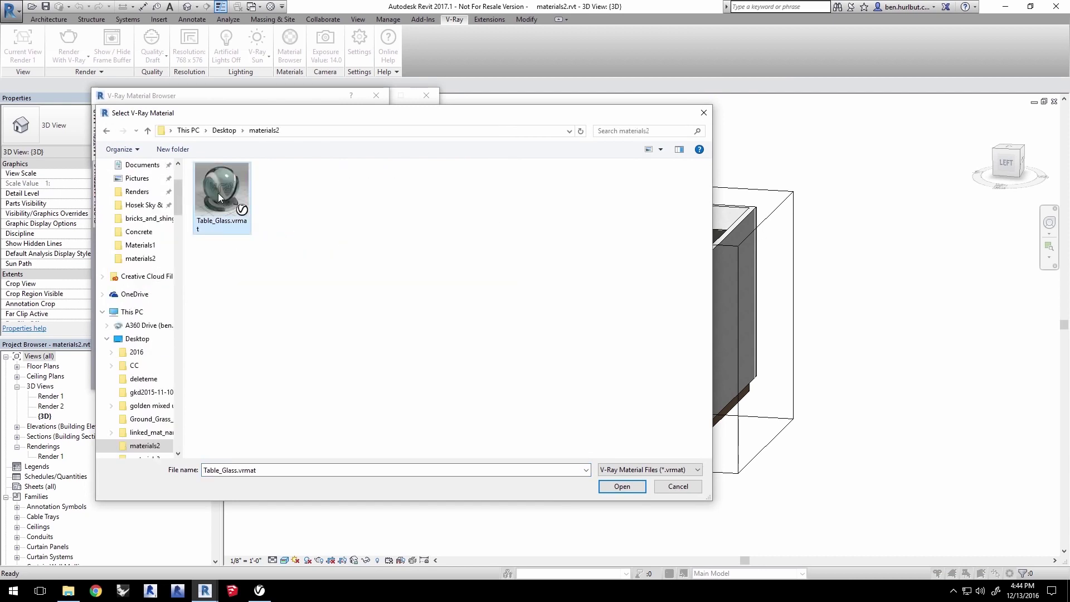
pyautogui.click(622, 486)
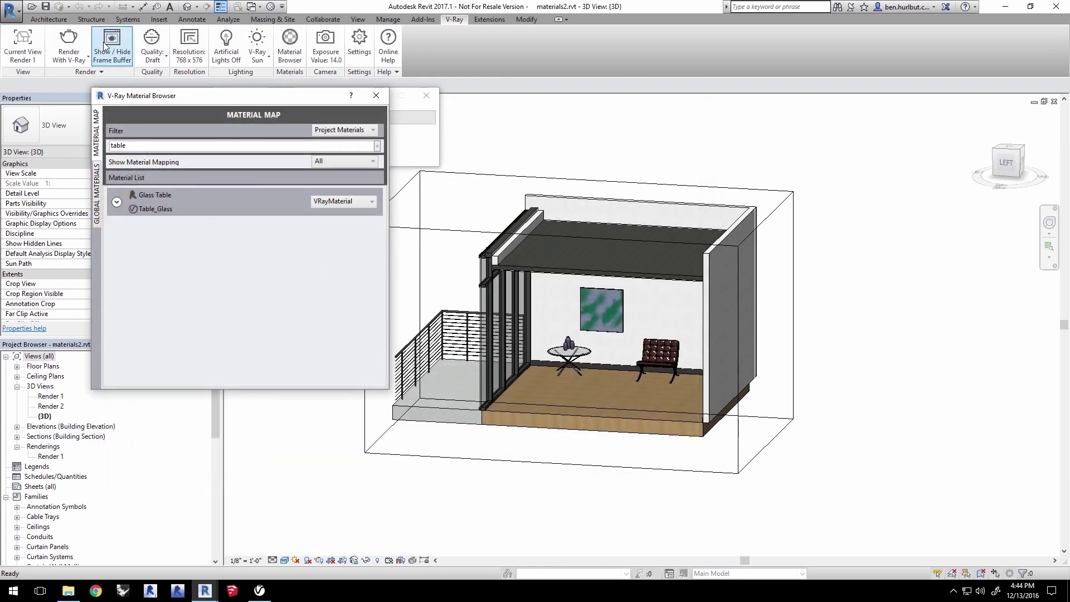
# Render a region around the table in the V-Ray frame buffer, and turn region rendering off once it finishes.
pyautogui.moveTo(204, 590)
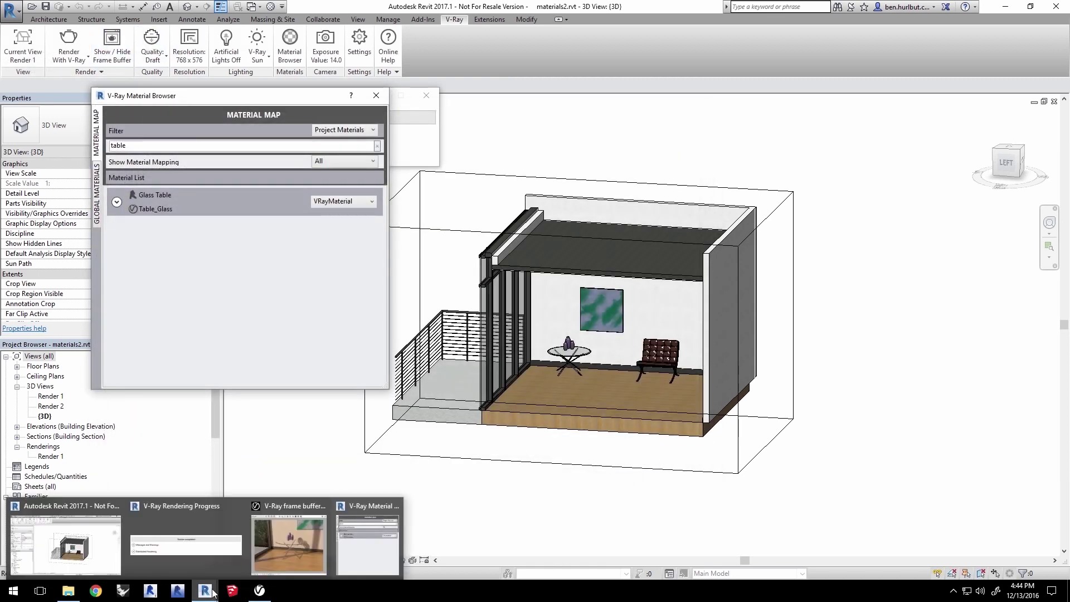
pyautogui.click(288, 538)
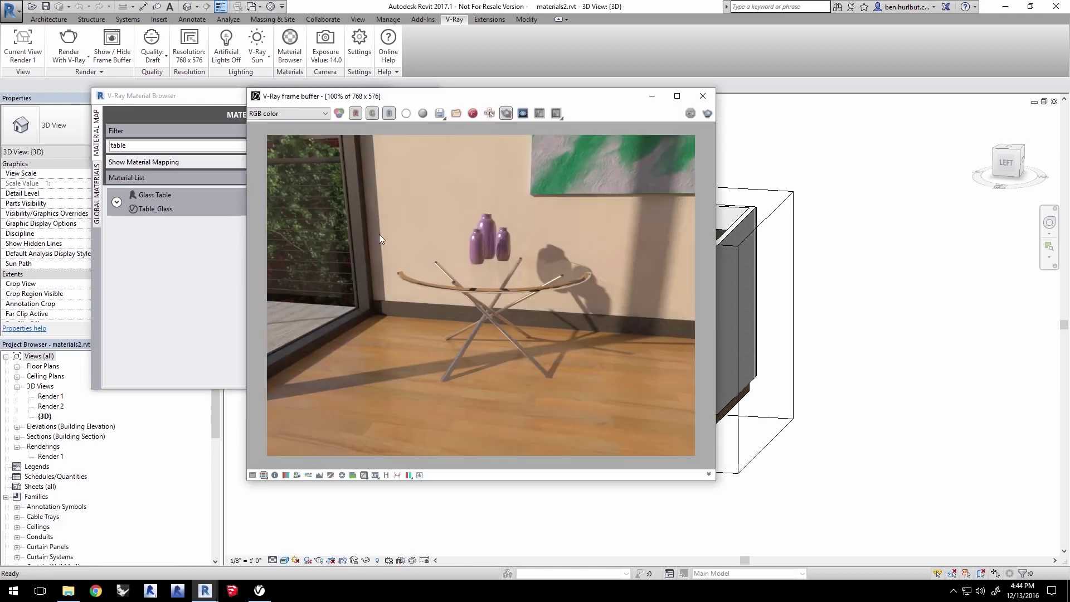
pyautogui.moveTo(392, 229); pyautogui.dragTo(712, 365)
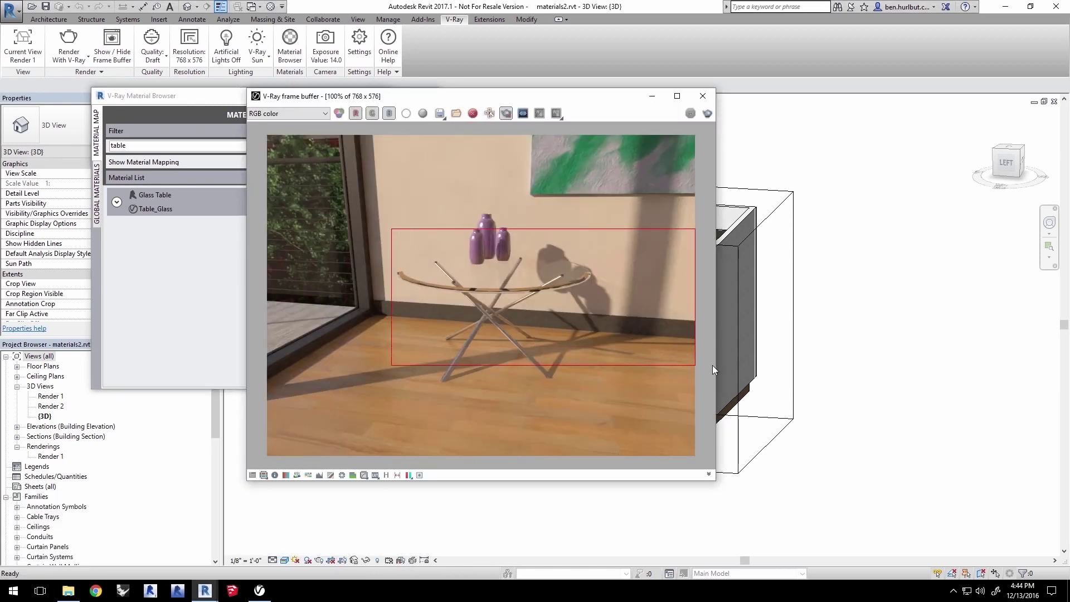
pyautogui.click(69, 45)
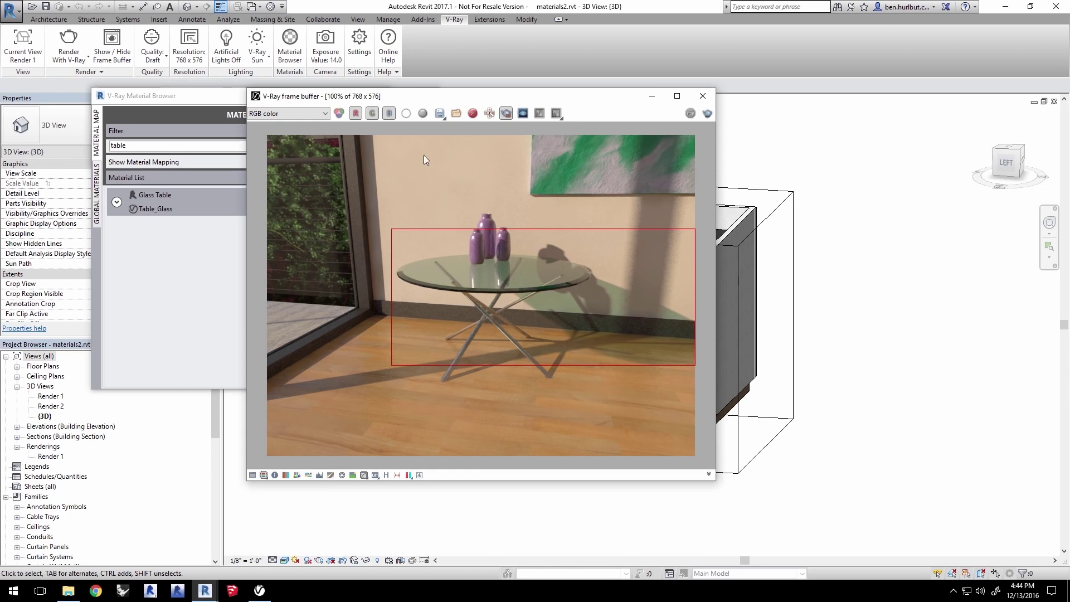
pyautogui.click(504, 116)
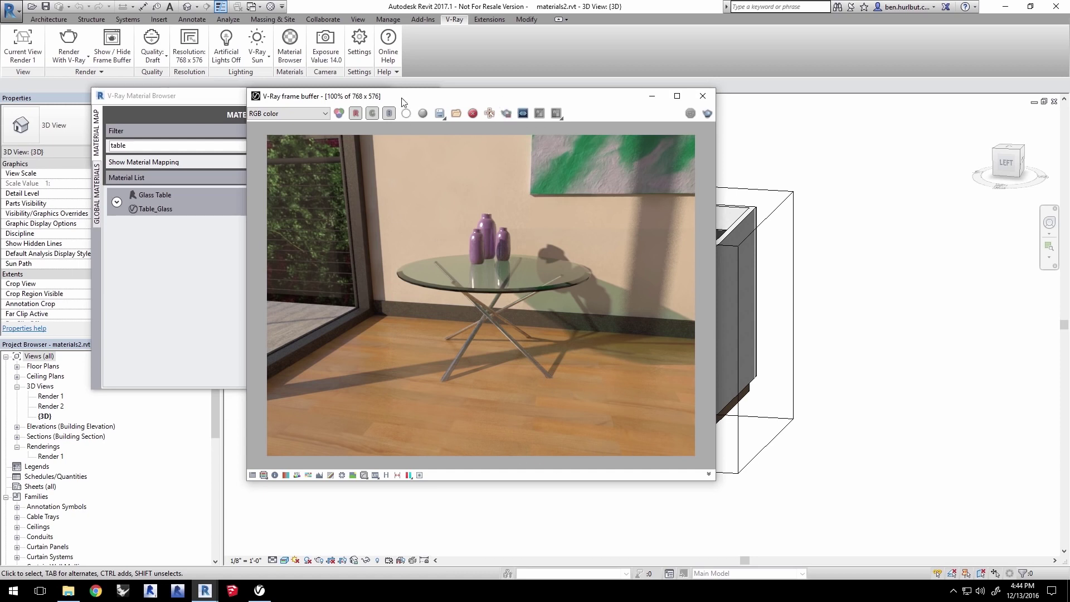
# Switch to the VRMat Editor and create a new material named Polished_Concrete.
pyautogui.click(259, 590)
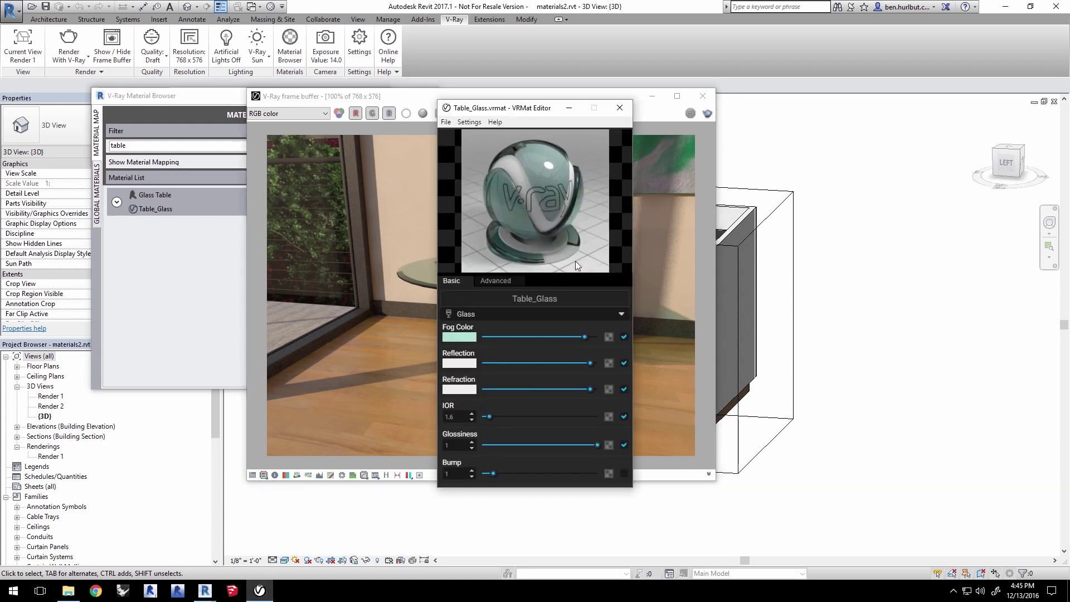
pyautogui.click(445, 122)
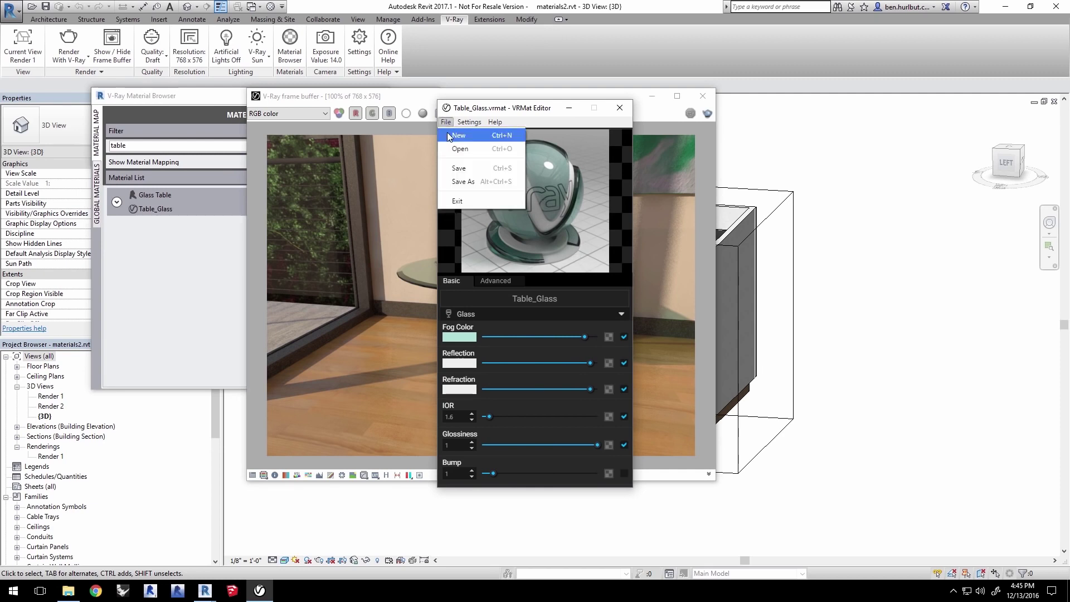
pyautogui.click(456, 136)
pyautogui.doubleClick(503, 298)
pyautogui.write('P')
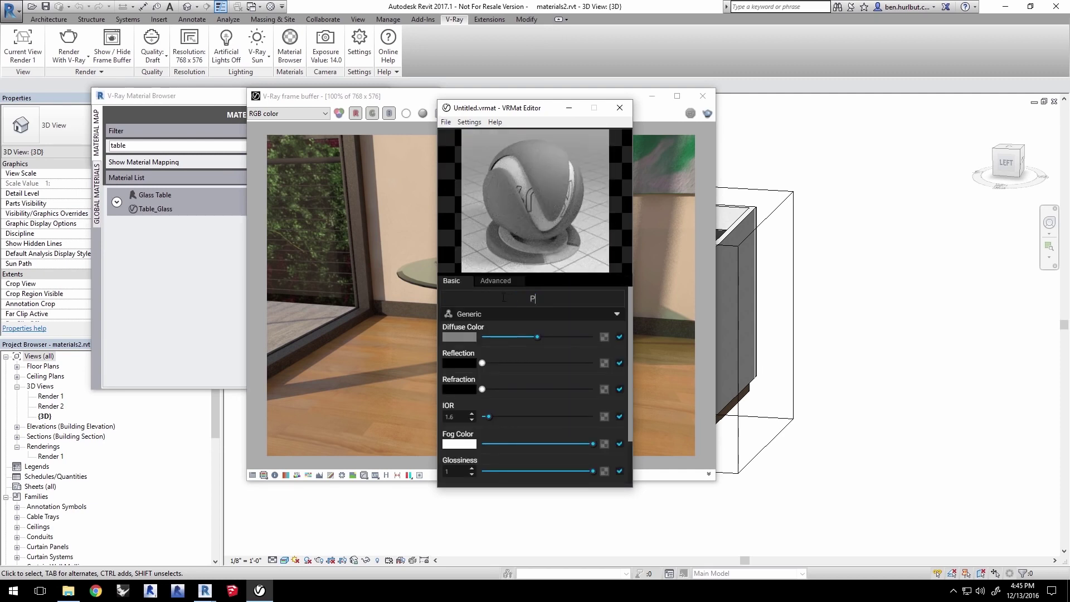
pyautogui.write('olished_Concrete')
pyautogui.press('Return')
# Lighten the concrete material's diffuse color slightly and assign it a Bitmap texture using Concrete_Diffuse.jpg from materials2.
pyautogui.click(540, 339)
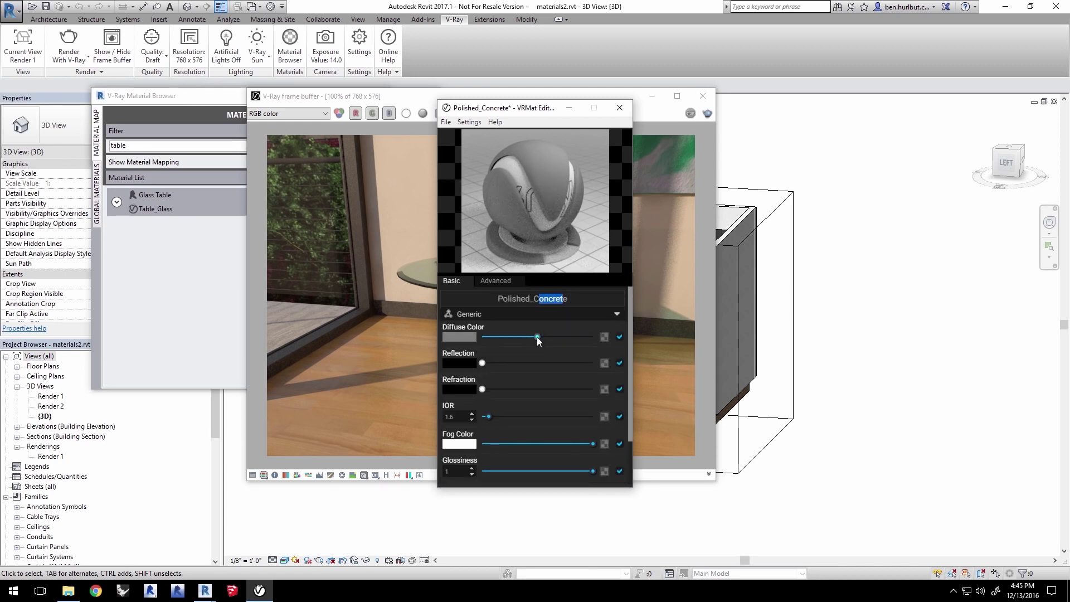
pyautogui.moveTo(536, 336)
pyautogui.mouseDown()
pyautogui.moveTo(567, 339)
pyautogui.moveTo(506, 336)
pyautogui.moveTo(544, 337)
pyautogui.mouseUp()
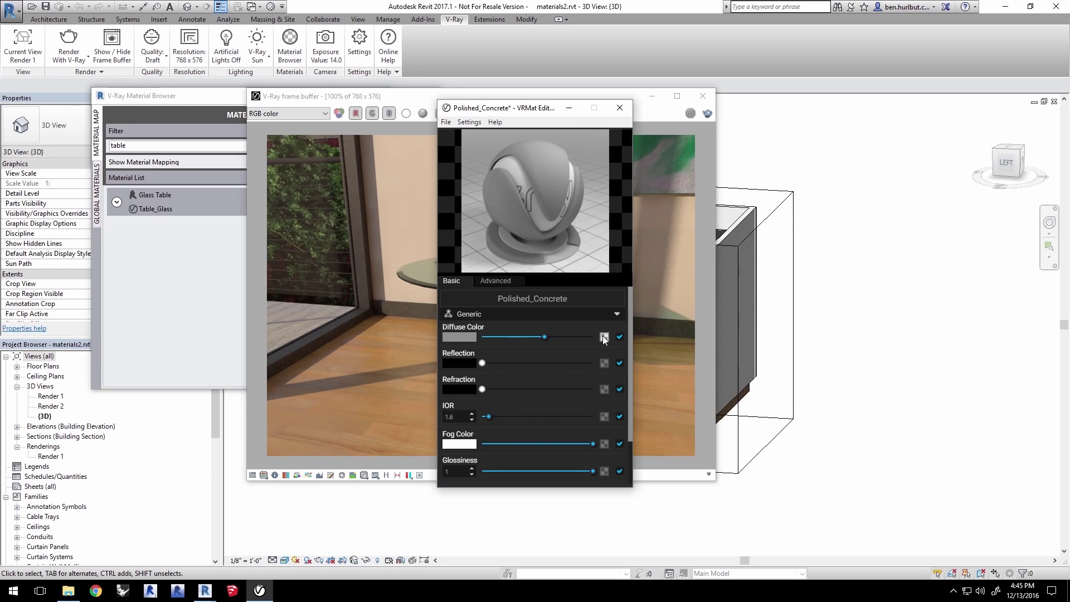
pyautogui.click(603, 337)
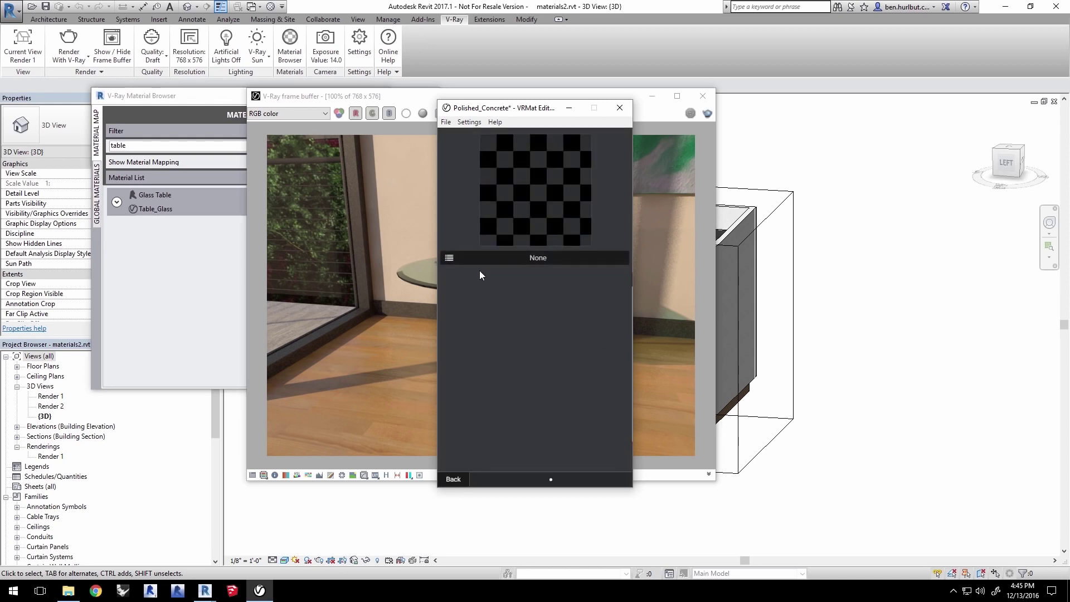
pyautogui.click(515, 259)
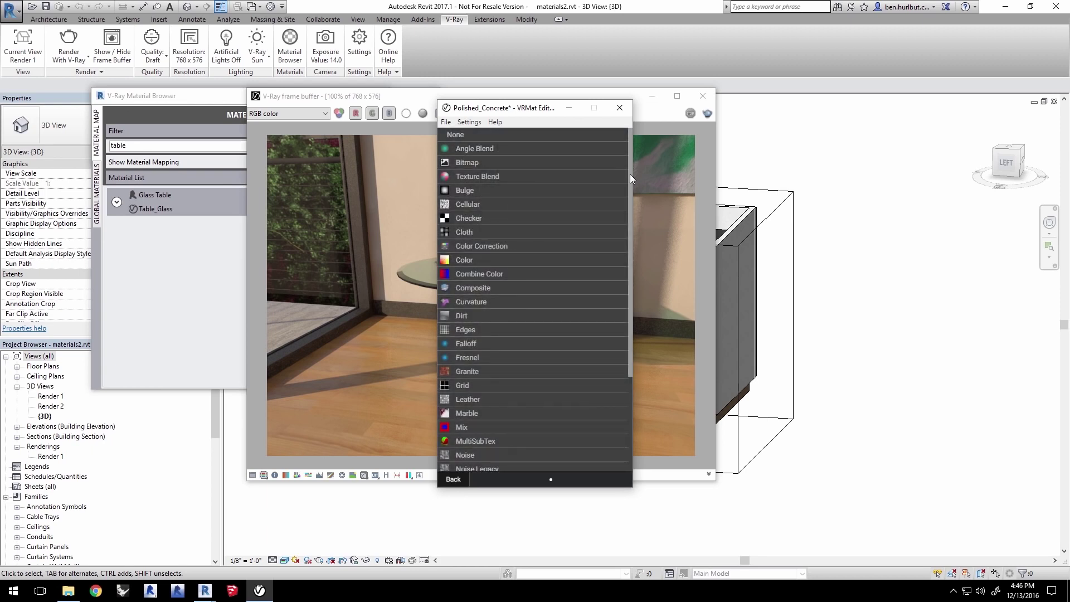
pyautogui.moveTo(630, 178)
pyautogui.mouseDown()
pyautogui.moveTo(631, 272)
pyautogui.moveTo(626, 160)
pyautogui.mouseUp()
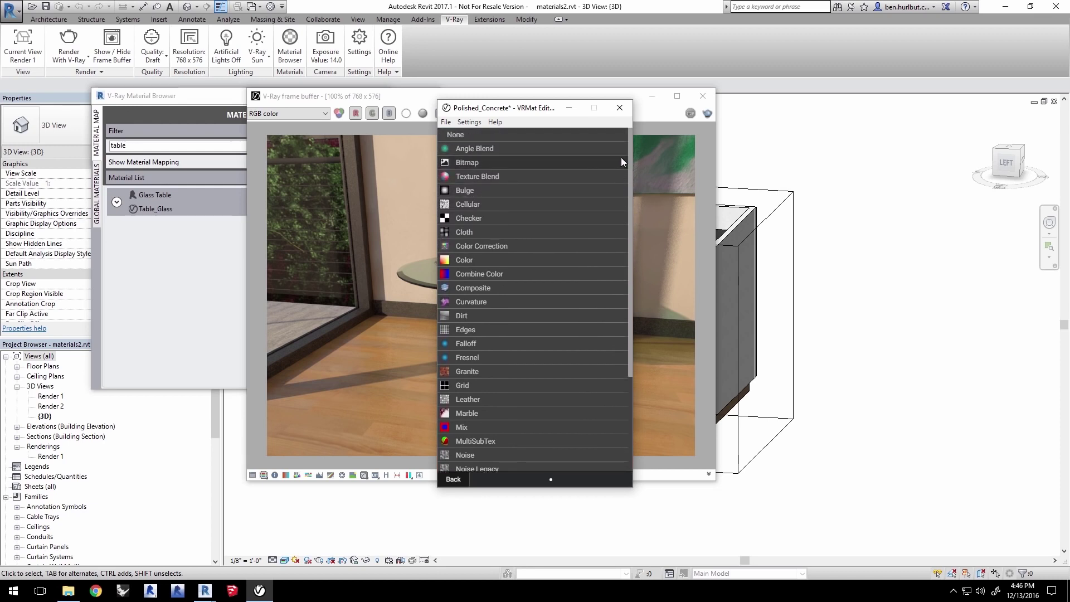
pyautogui.click(570, 161)
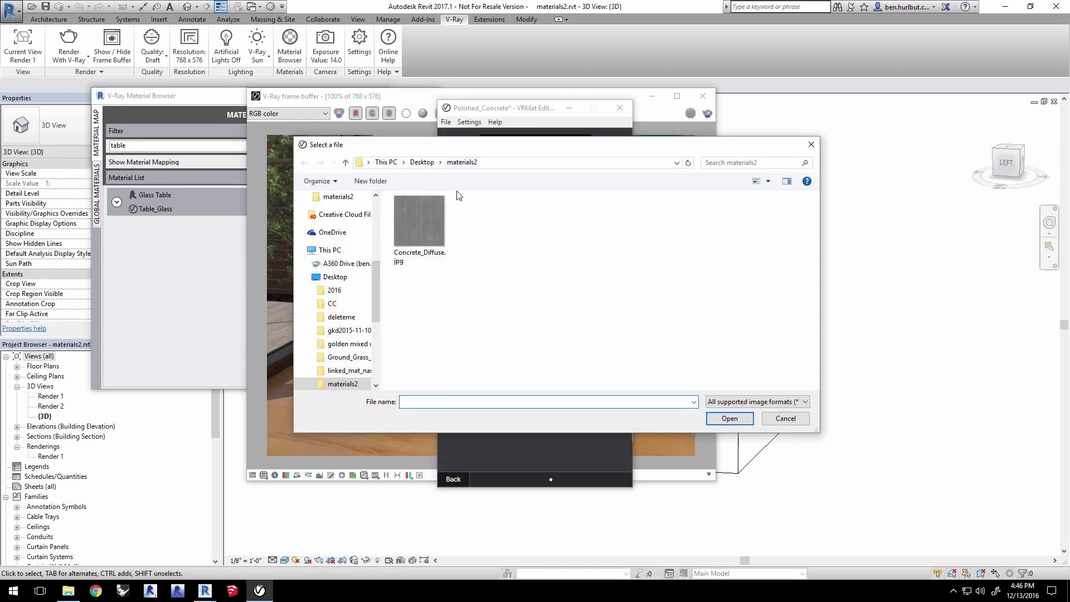
pyautogui.click(423, 255)
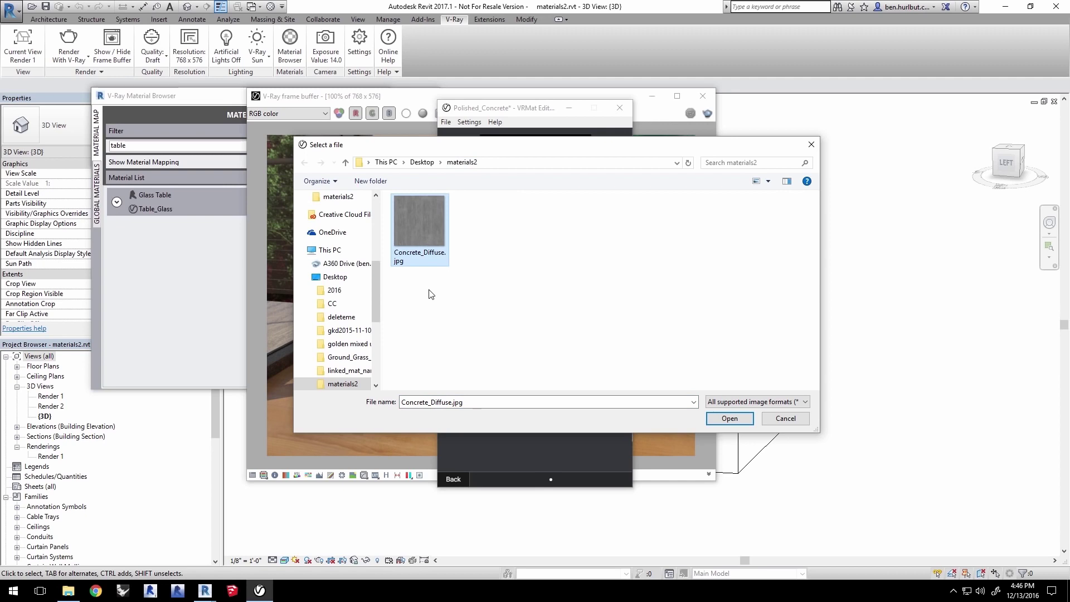
pyautogui.click(741, 420)
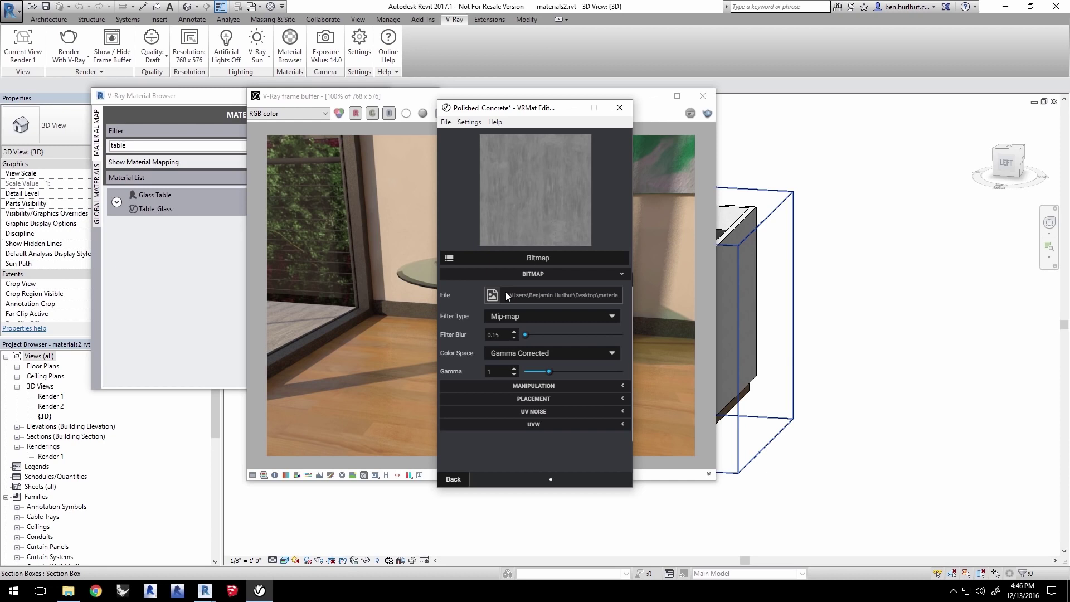
pyautogui.click(452, 480)
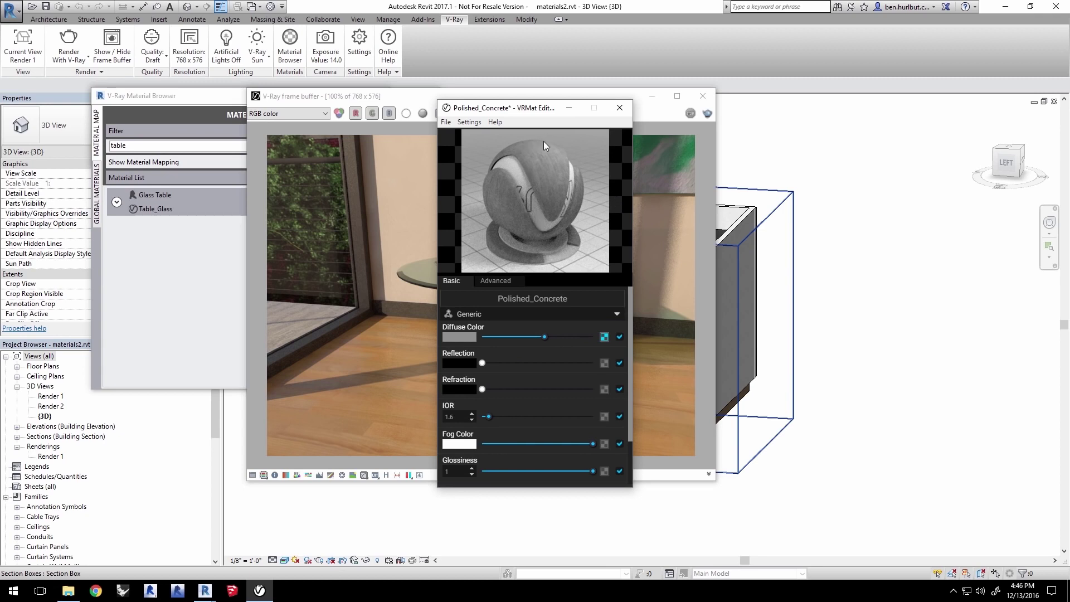
# Raise the concrete material's reflection to nearly white and set its glossiness to 0.85.
pyautogui.moveTo(630, 292); pyautogui.dragTo(634, 313)
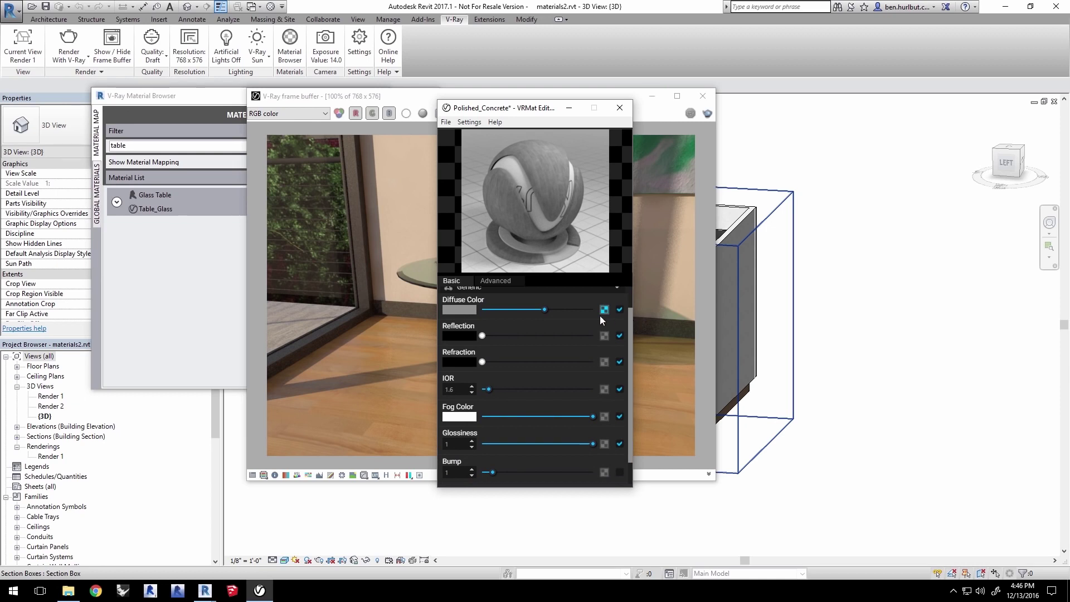
pyautogui.moveTo(483, 334); pyautogui.dragTo(590, 336)
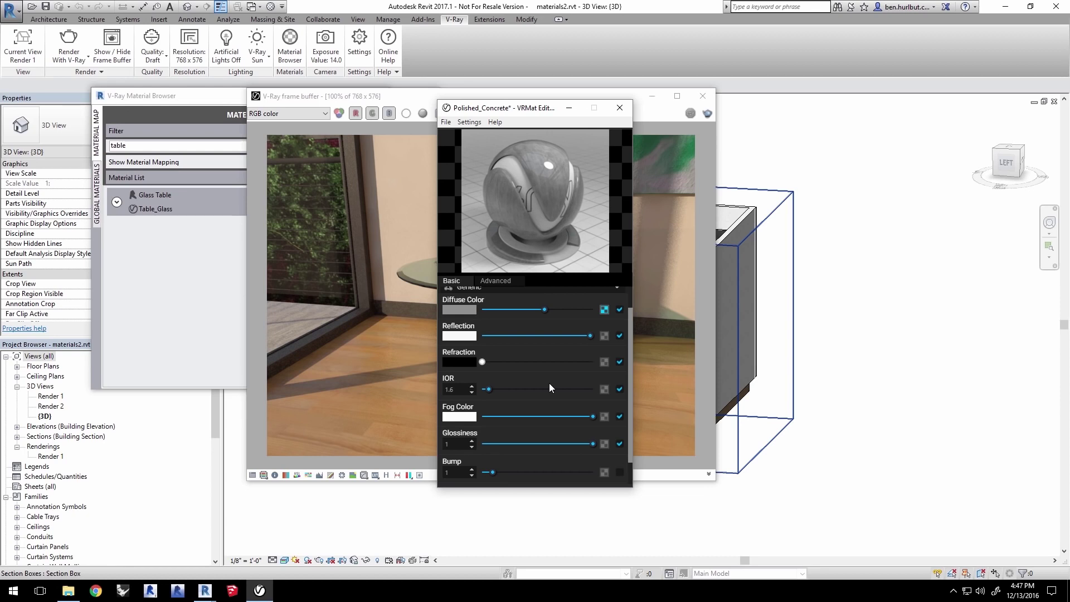
pyautogui.moveTo(627, 333); pyautogui.dragTo(632, 359)
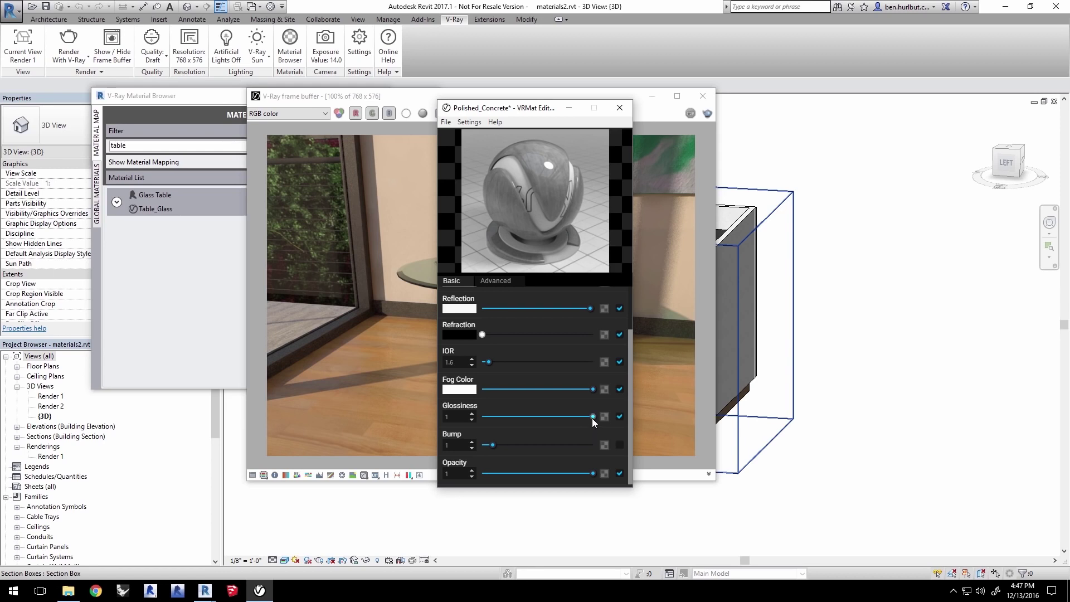
pyautogui.moveTo(591, 418); pyautogui.dragTo(549, 420)
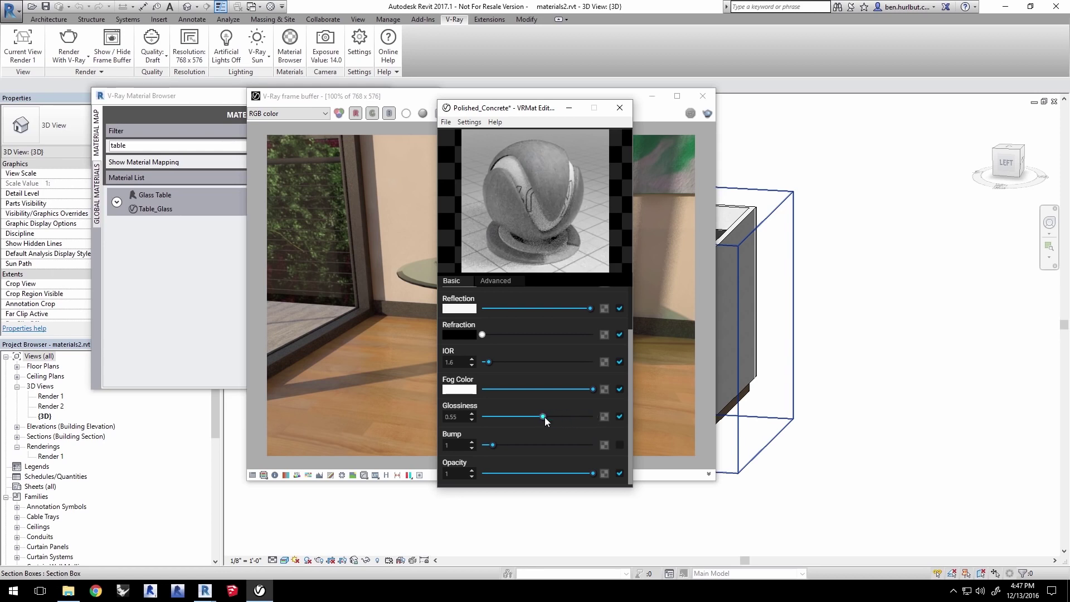
pyautogui.moveTo(544, 417); pyautogui.dragTo(555, 416)
pyautogui.moveTo(571, 416); pyautogui.dragTo(577, 417)
# Save the concrete material as Polished_Concrete.vrmat in the Desktop materials2 folder.
pyautogui.click(446, 122)
pyautogui.click(463, 180)
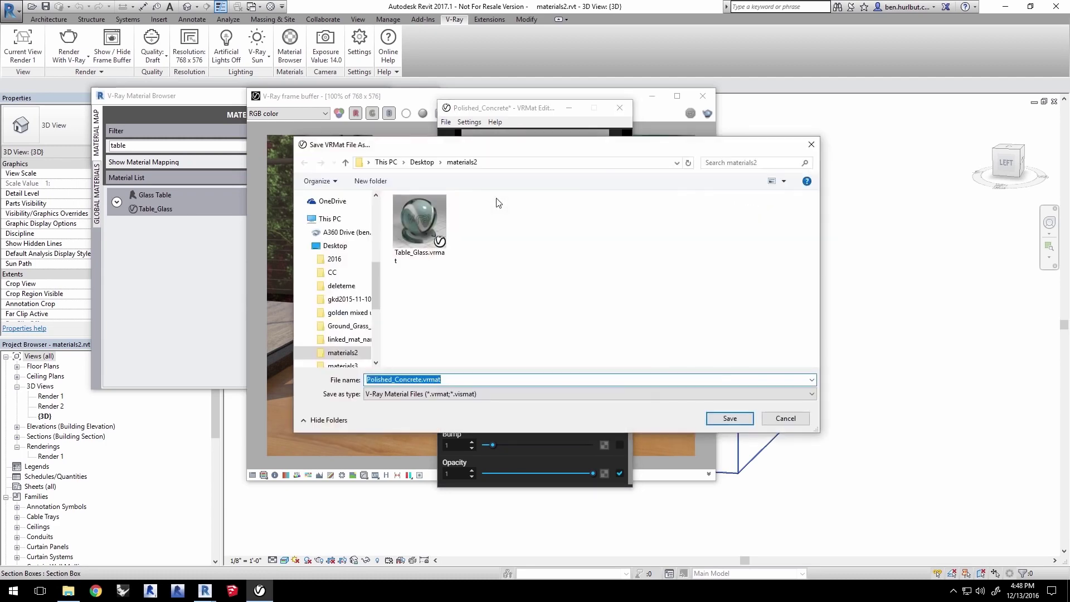
pyautogui.click(721, 419)
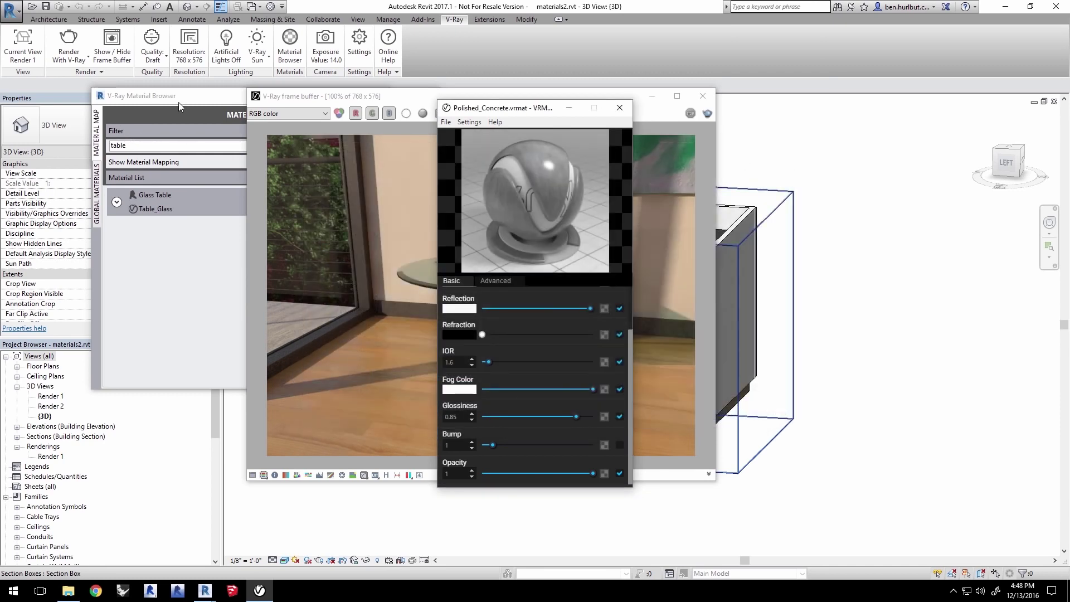
# Filter the V-Ray Material Browser by "wood" and assign Polished_Concrete.vrmat to the Wood Flooring material as a VRayMaterial.
pyautogui.moveTo(205, 95); pyautogui.dragTo(237, 118)
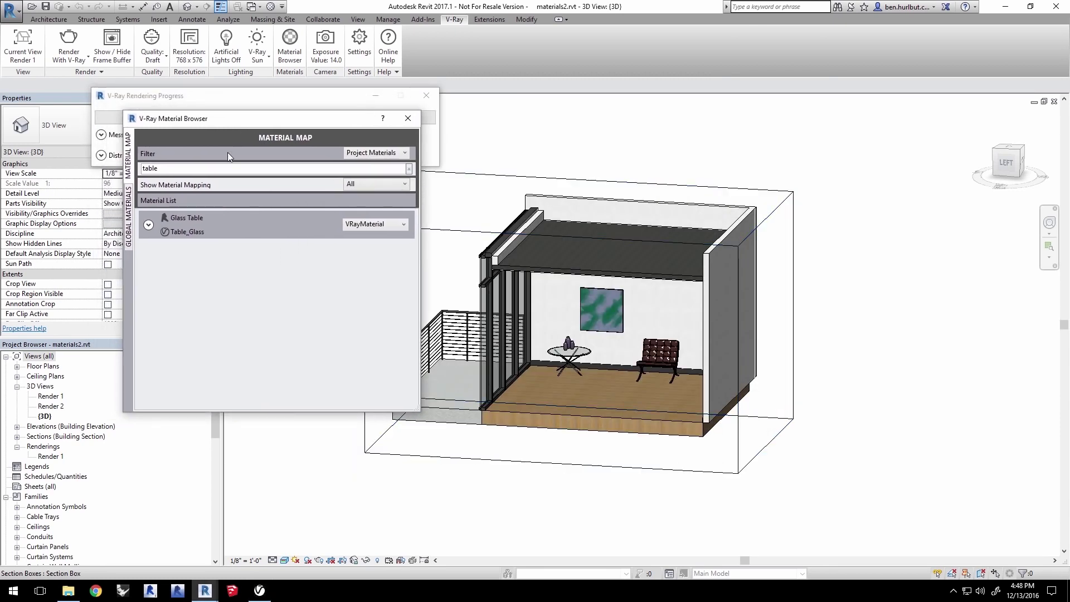
pyautogui.moveTo(173, 168); pyautogui.dragTo(140, 177)
pyautogui.write('woo')
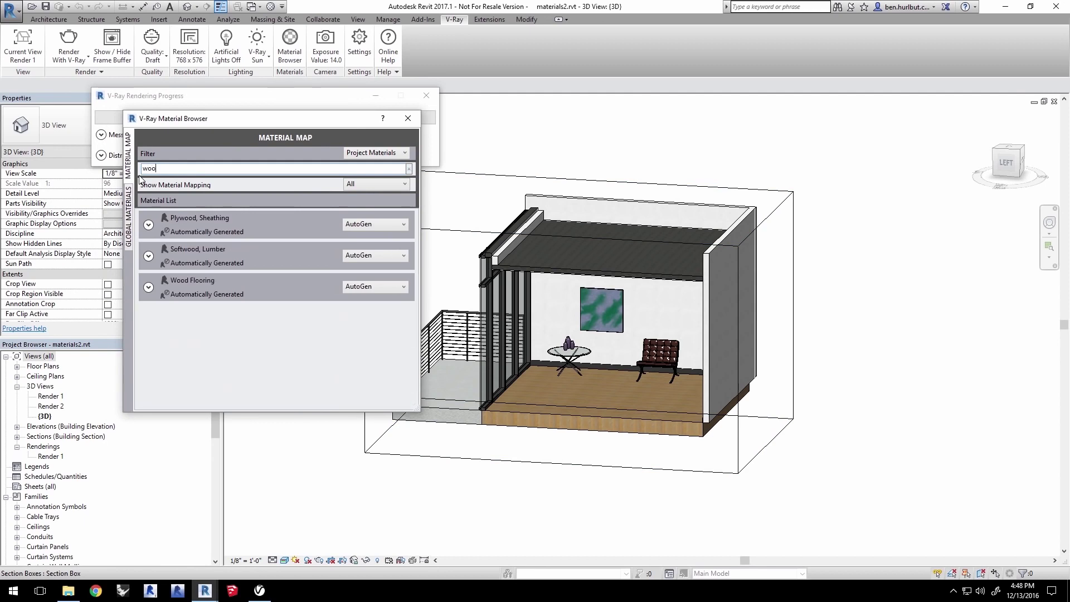
pyautogui.write('d')
pyautogui.click(360, 288)
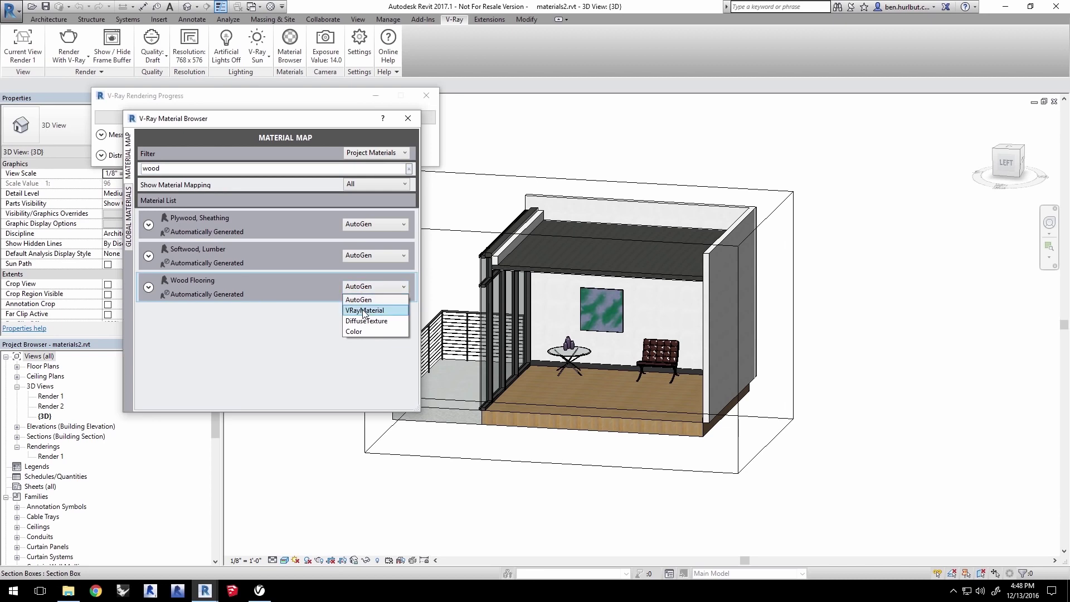
pyautogui.click(363, 311)
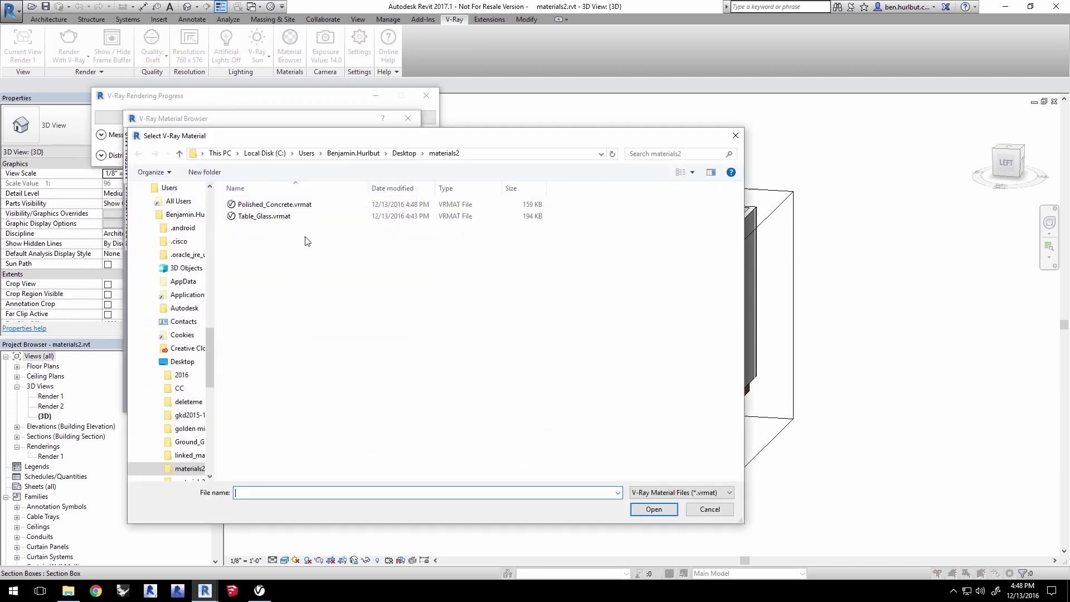
pyautogui.click(296, 205)
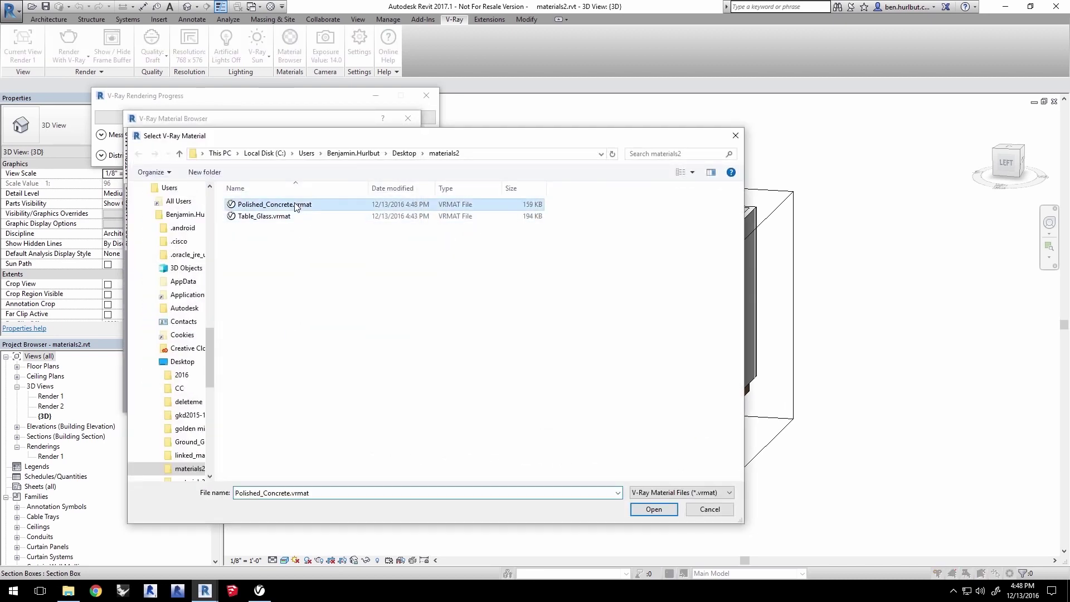
pyautogui.click(655, 510)
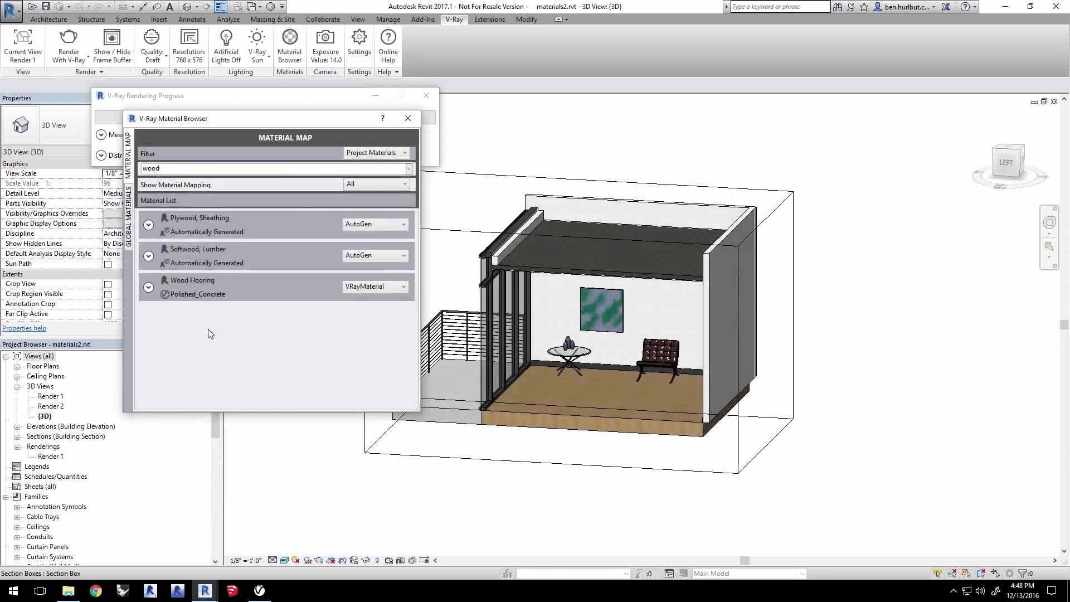
# Set the Wood Flooring material's sample size width and height to 10' 0" and close the material browser.
pyautogui.click(148, 287)
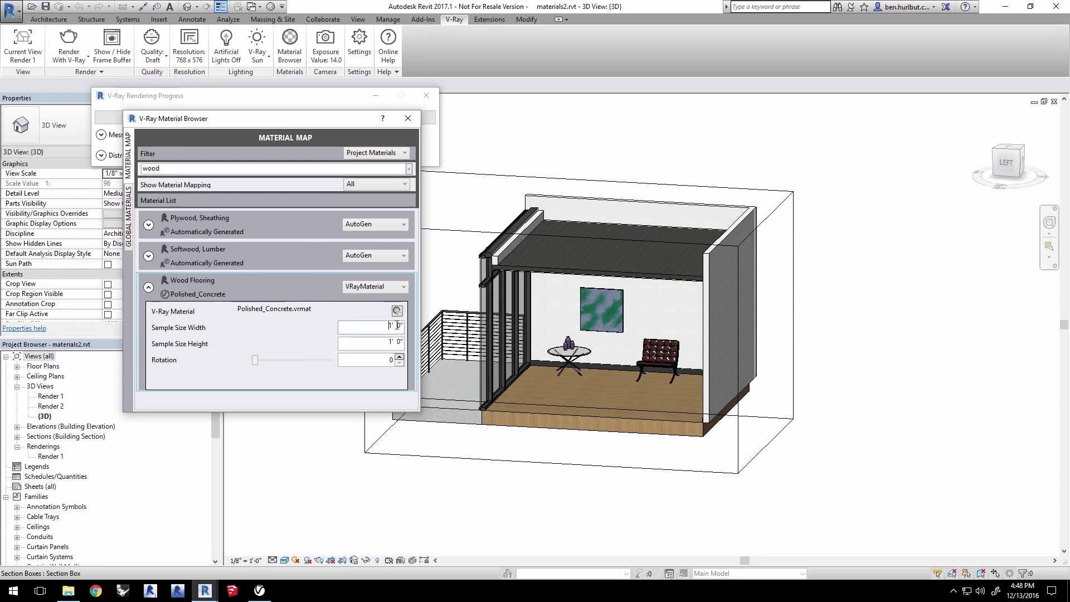
pyautogui.moveTo(396, 326)
pyautogui.mouseDown()
pyautogui.moveTo(418, 330)
pyautogui.moveTo(400, 344)
pyautogui.mouseUp()
pyautogui.write('1010')
pyautogui.click(374, 327)
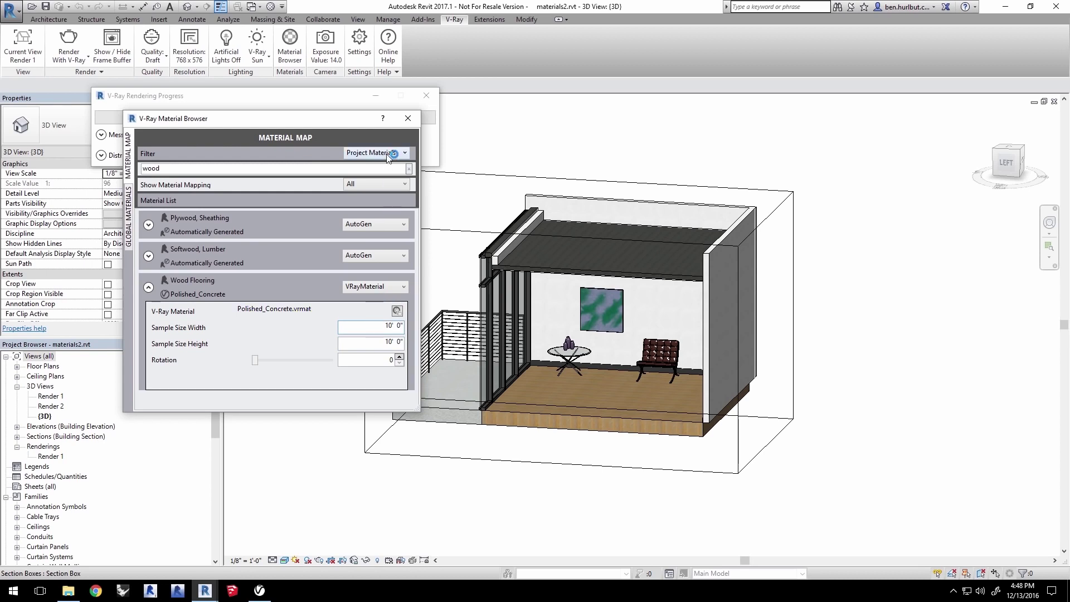
pyautogui.click(408, 118)
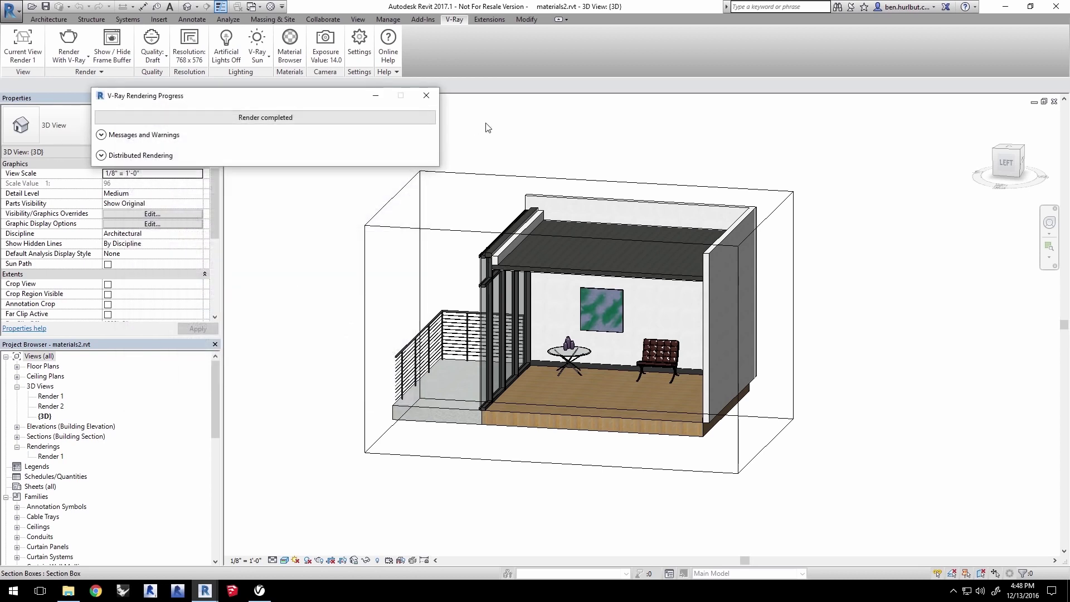
# Make Render 2 the current V-Ray view and render it to examine the concrete floor.
pyautogui.click(23, 55)
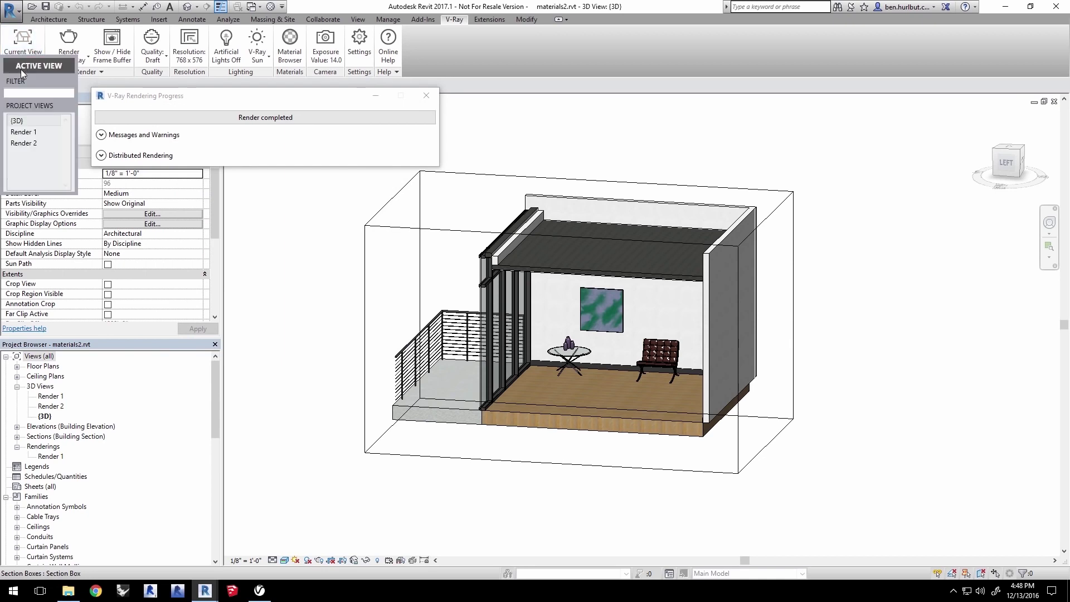
pyautogui.click(32, 142)
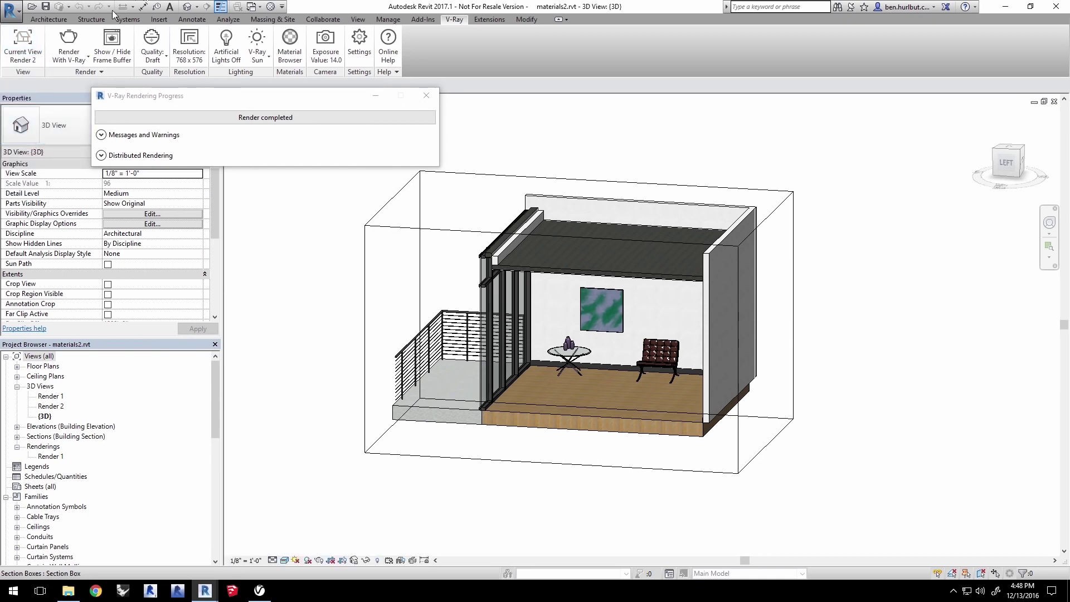
pyautogui.click(69, 44)
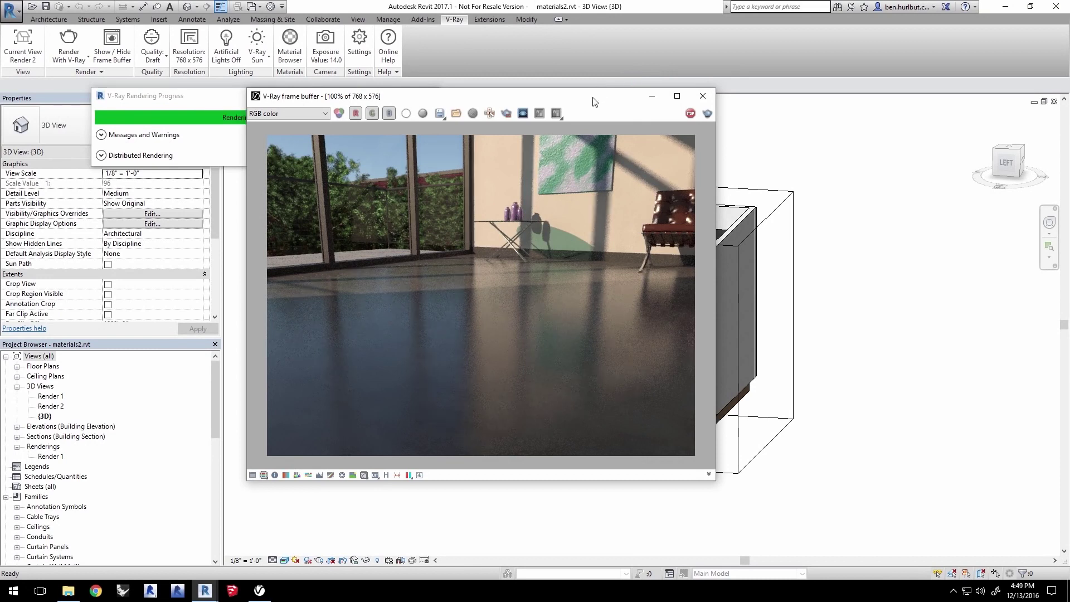
pyautogui.moveTo(599, 103); pyautogui.dragTo(648, 112)
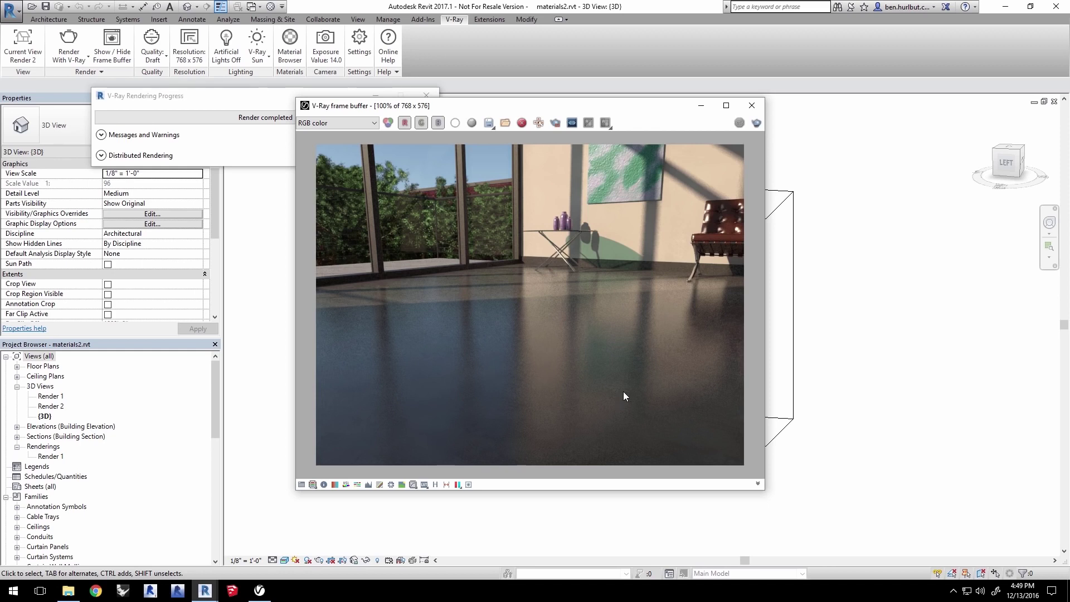
# In the VRMat Editor, assign a Noise Legacy texture to the Polished_Concrete material's glossiness.
pyautogui.click(259, 590)
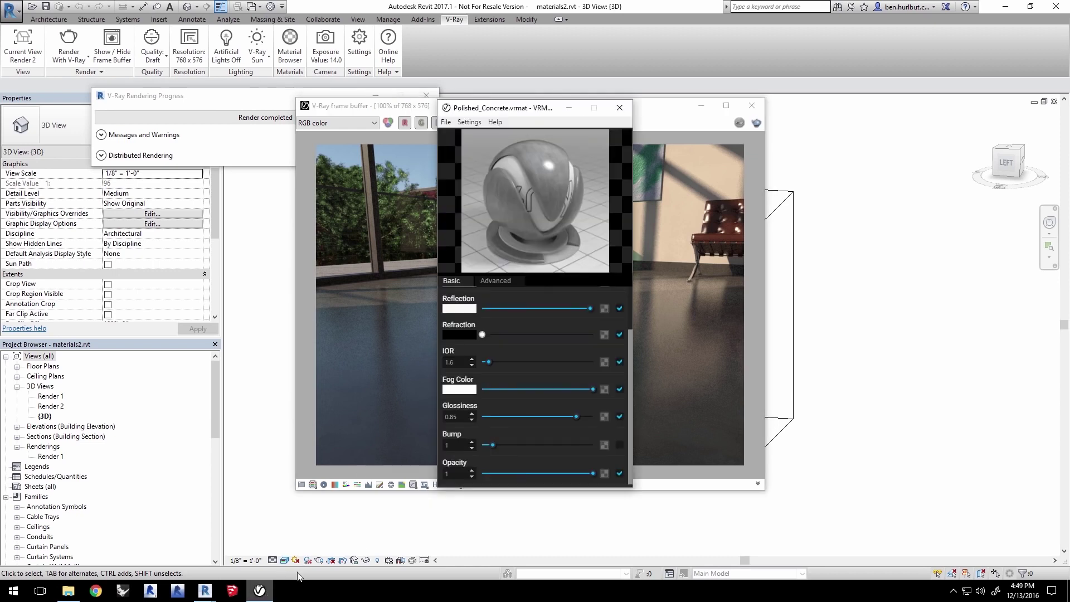
pyautogui.click(605, 417)
pyautogui.click(493, 257)
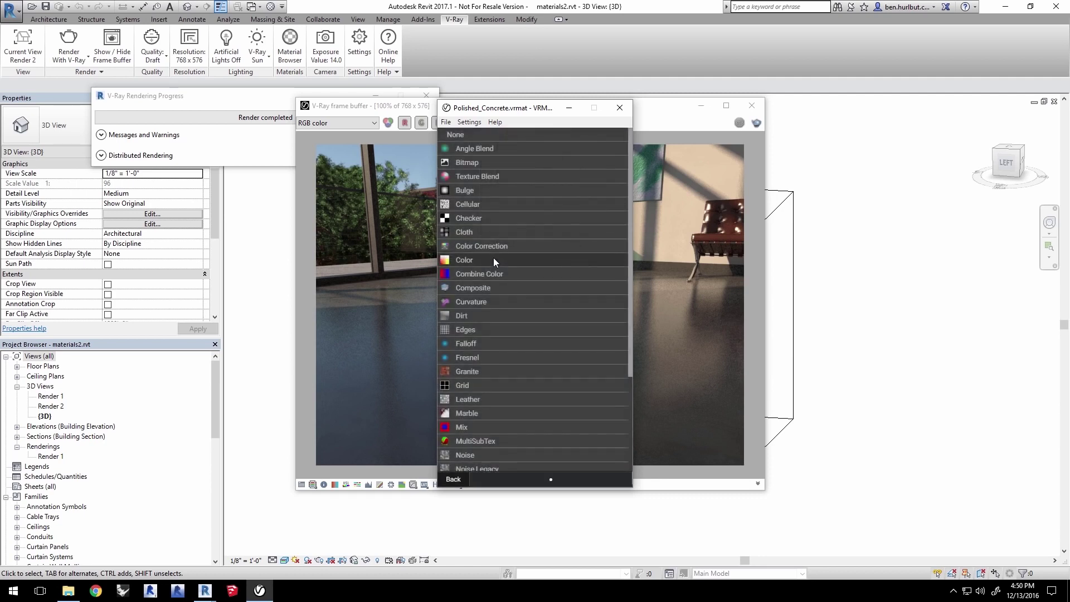
pyautogui.moveTo(629, 259); pyautogui.dragTo(627, 321)
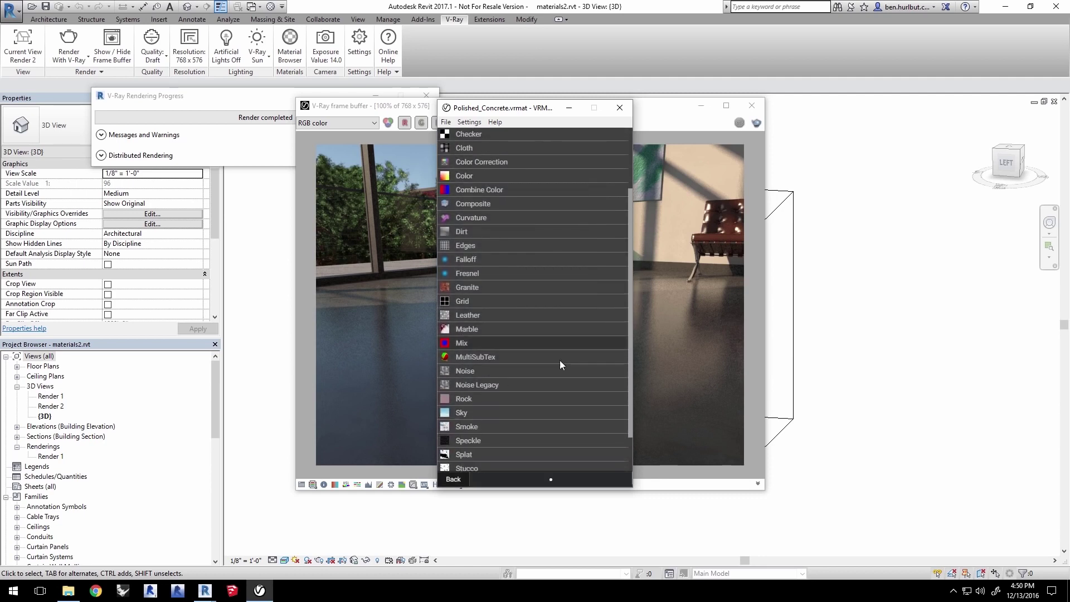
pyautogui.click(528, 384)
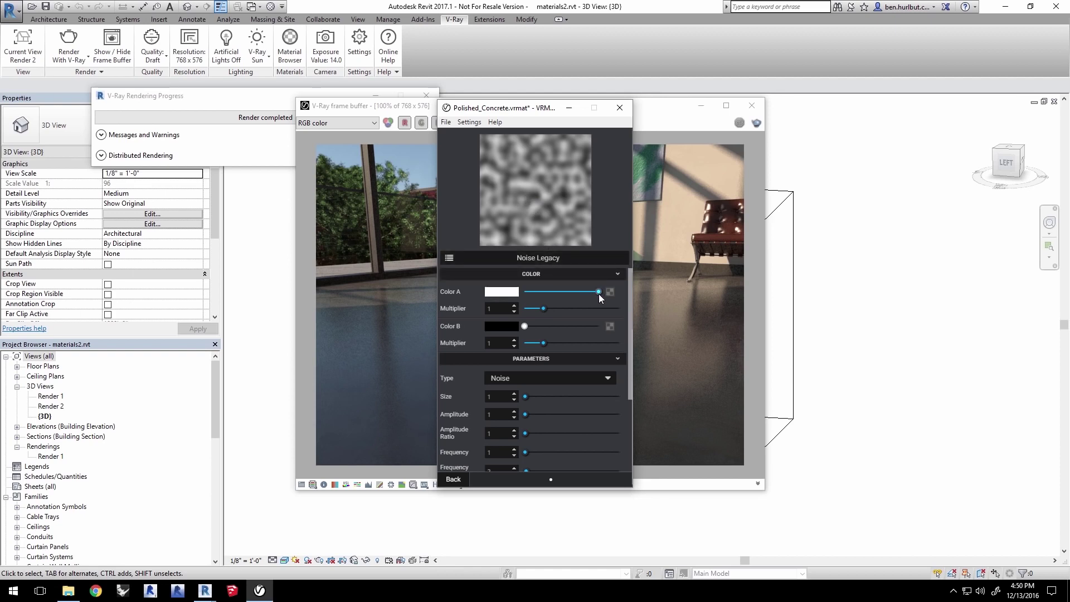
# Darken the glossiness noise's Color A slightly, lighten Color B to light gray, and set the noise type to Perlin.
pyautogui.moveTo(600, 292); pyautogui.dragTo(591, 296)
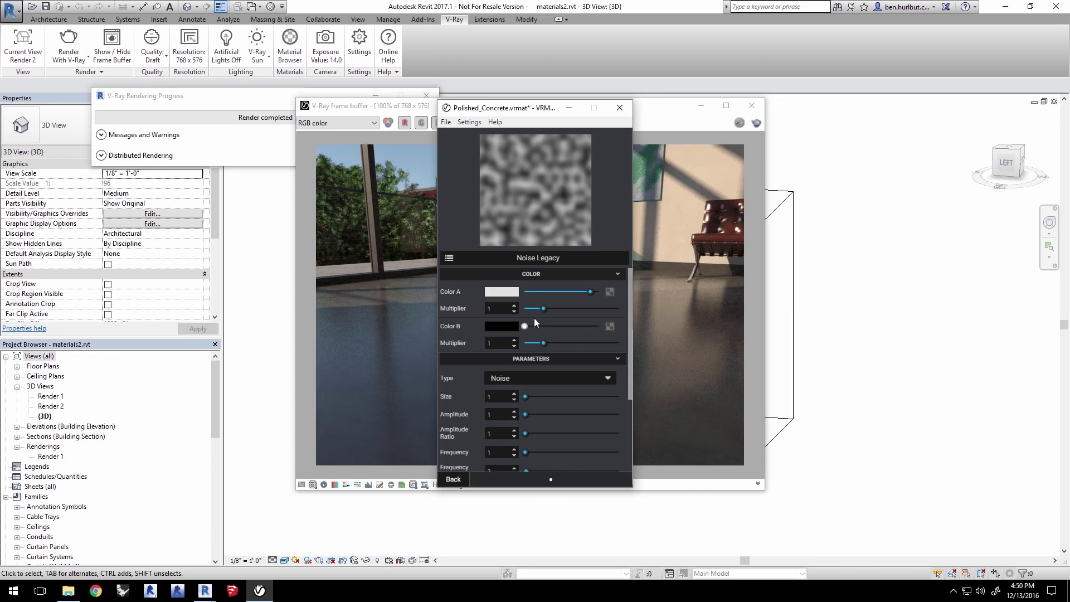
pyautogui.moveTo(524, 326); pyautogui.dragTo(580, 330)
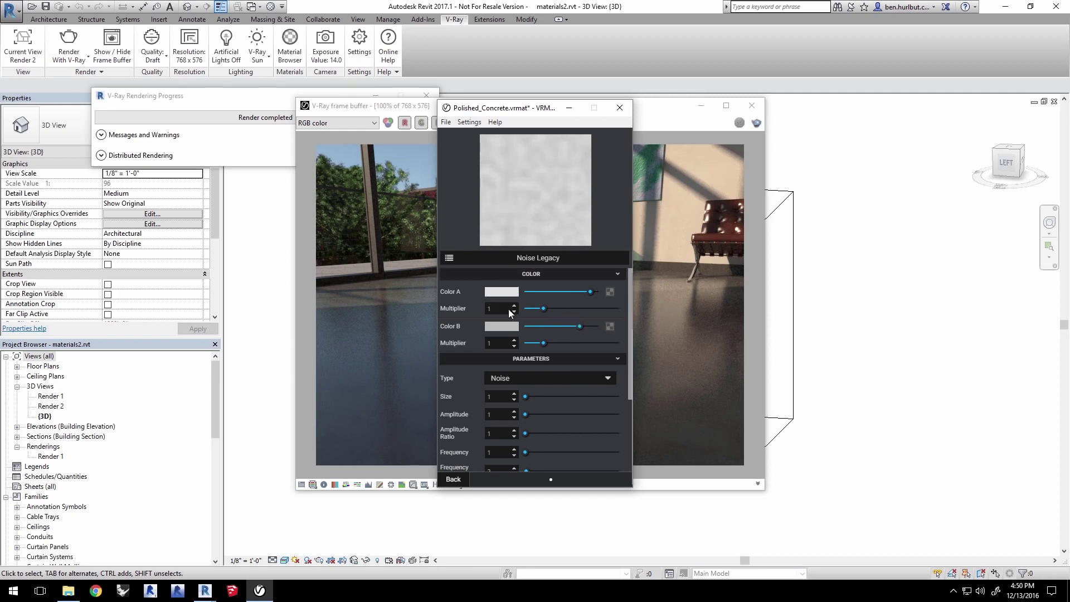
pyautogui.click(538, 377)
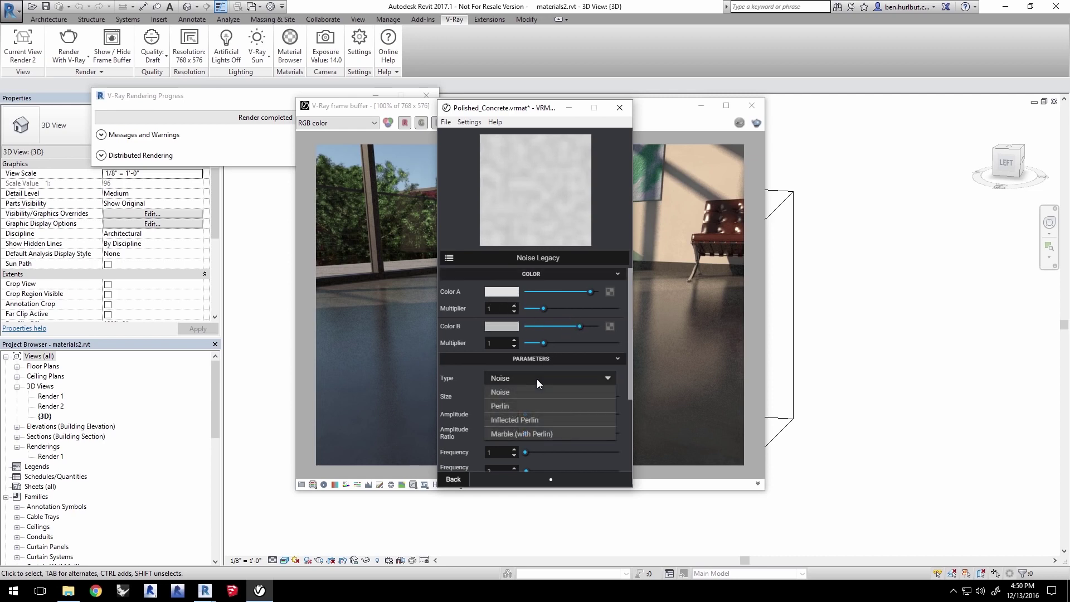
pyautogui.click(533, 408)
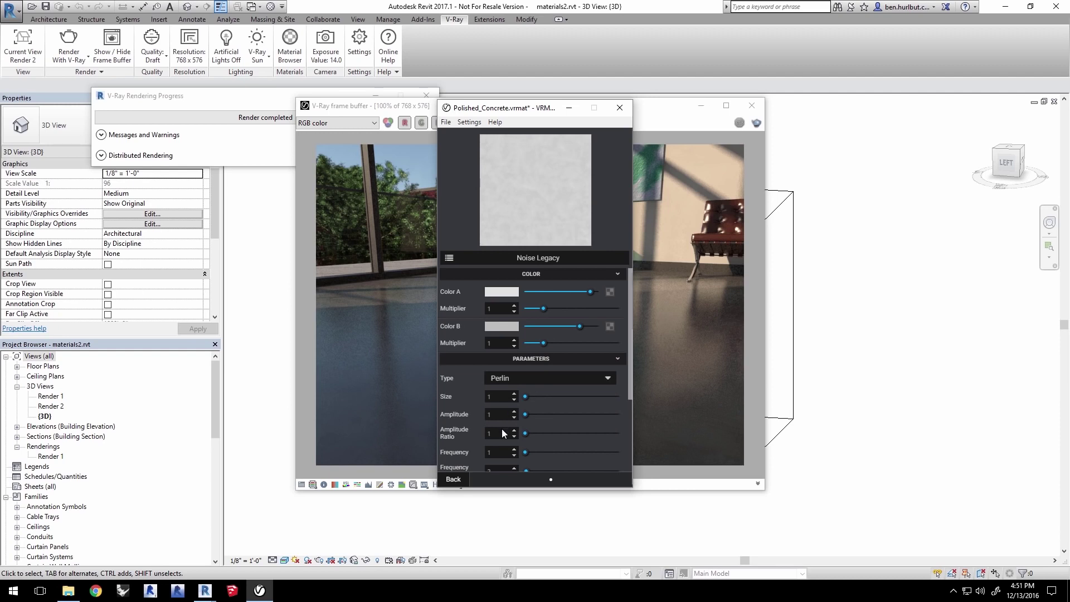
pyautogui.click(455, 479)
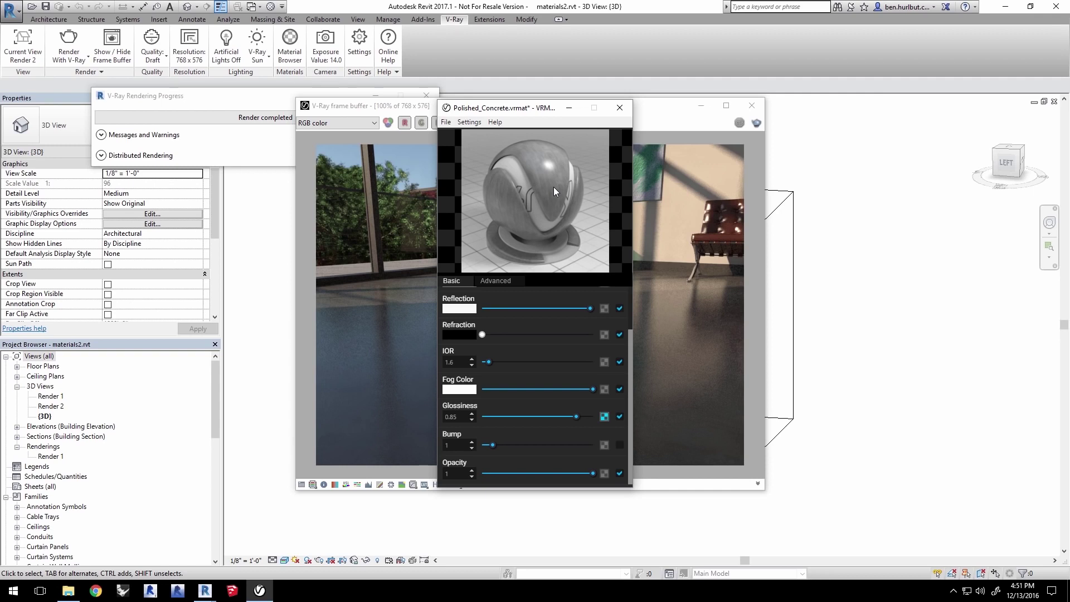
# Assign a Noise Legacy texture with its default settings to the concrete material's bump.
pyautogui.click(604, 446)
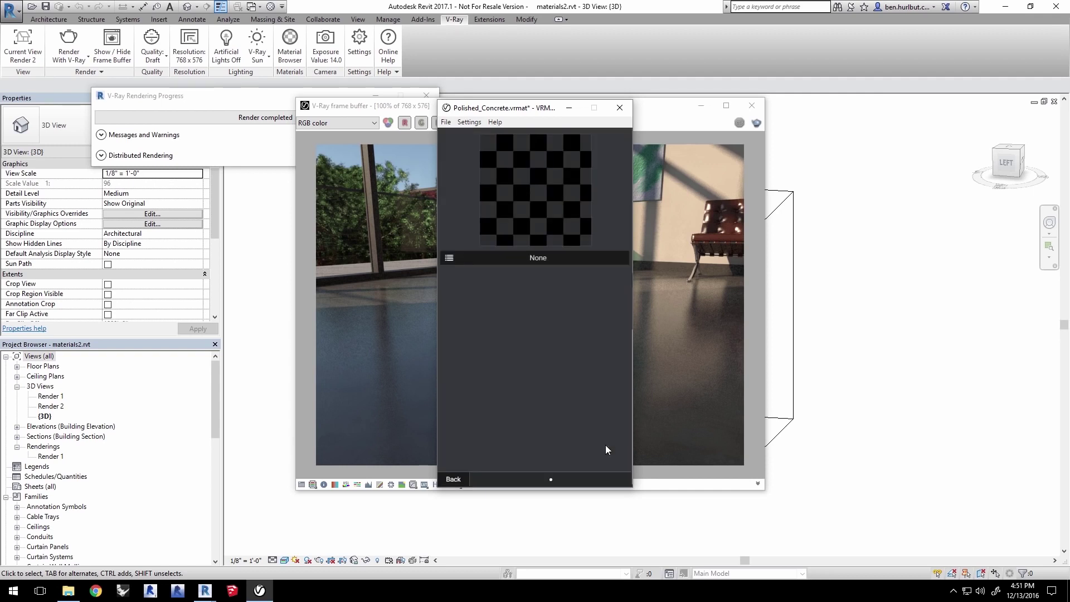
pyautogui.click(506, 259)
pyautogui.scroll(-5, 517, 292)
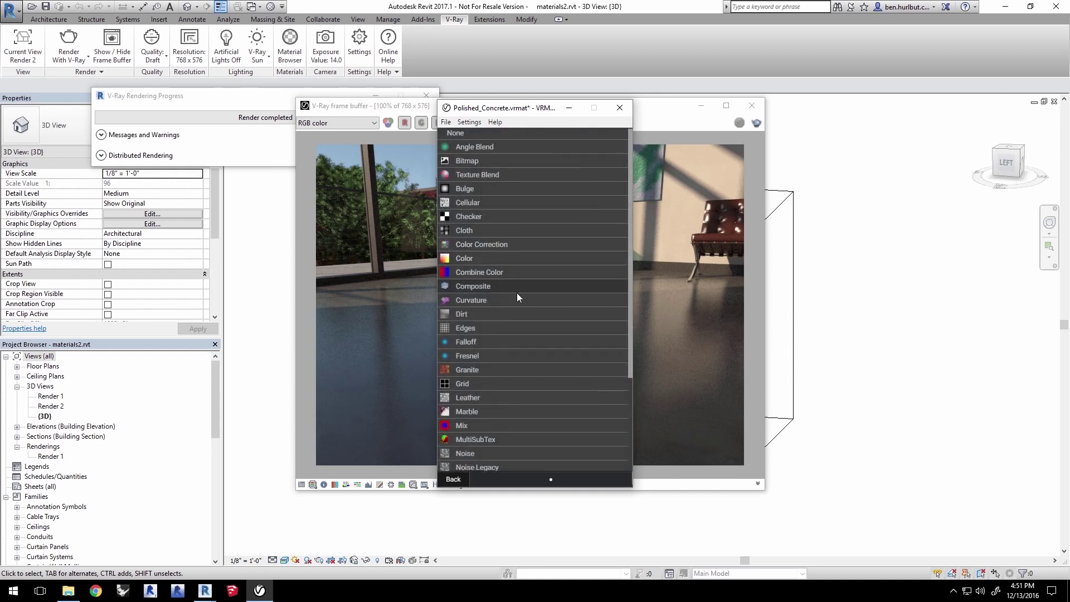
pyautogui.click(481, 357)
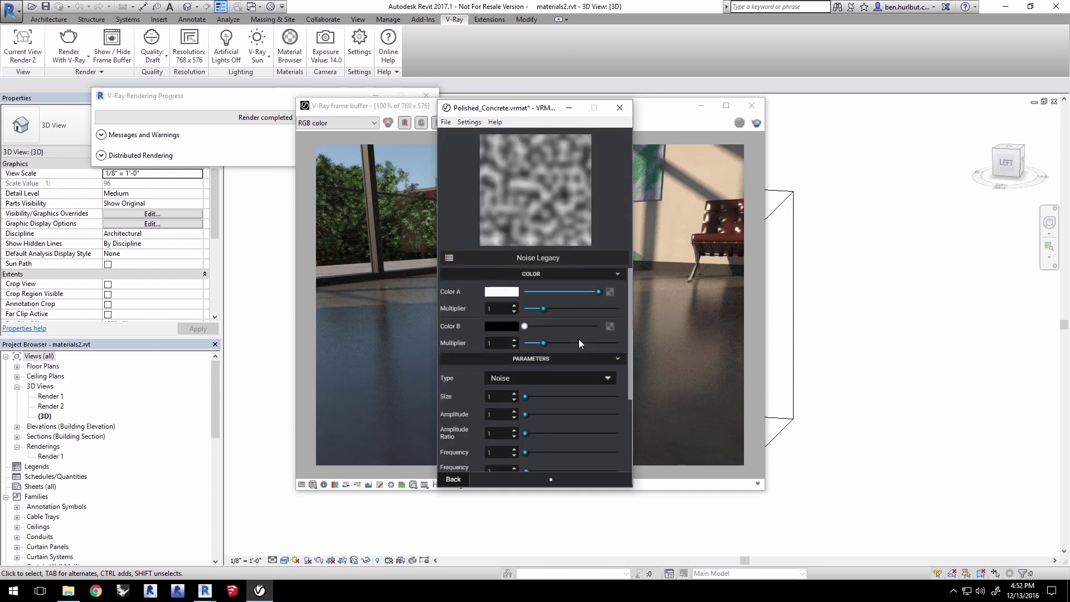
pyautogui.click(453, 480)
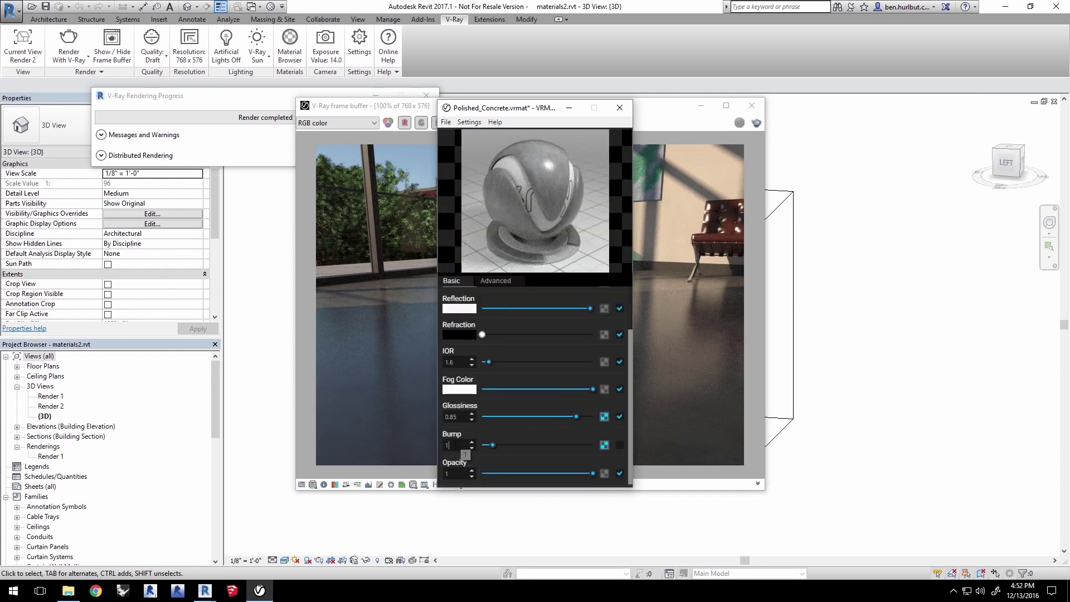
# Set the bump amount to 0.03, enable bump, and save the Polished_Concrete material.
pyautogui.doubleClick(447, 444)
pyautogui.write('.03')
pyautogui.click(620, 445)
pyautogui.click(446, 121)
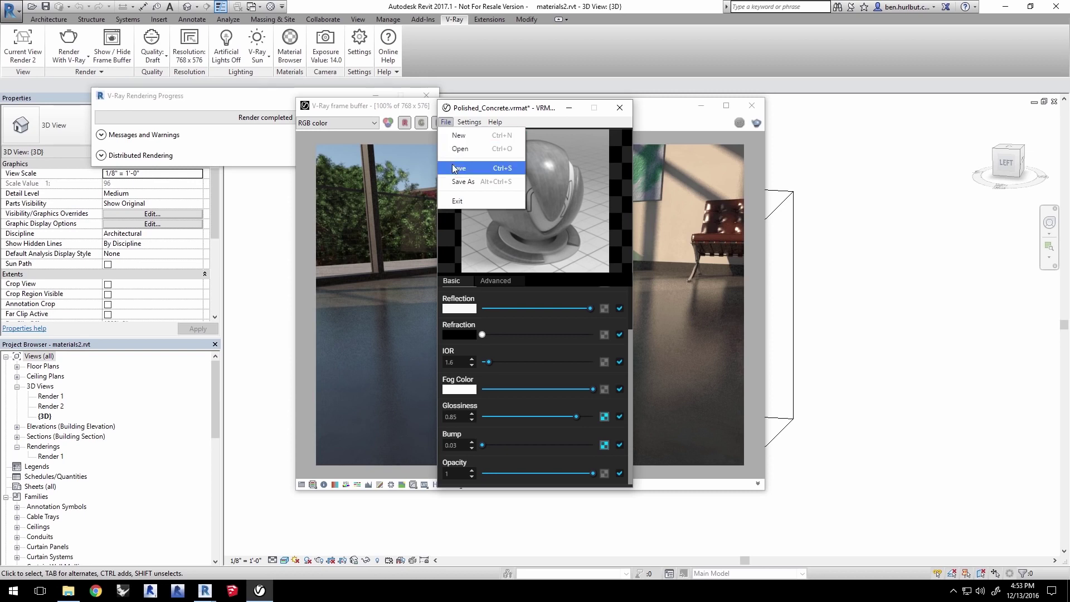
pyautogui.click(453, 167)
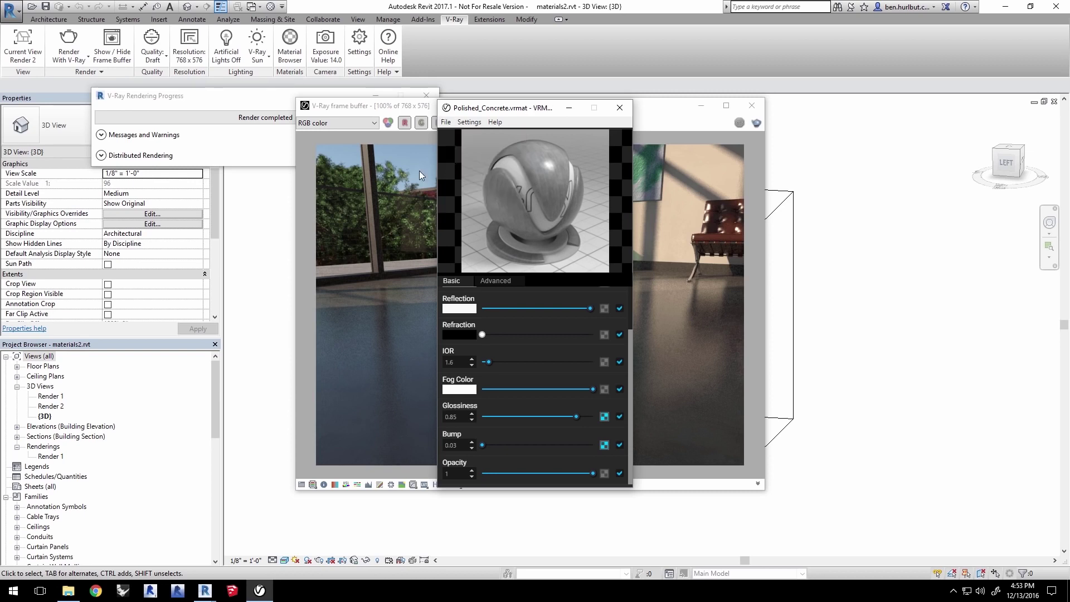
# Render a region covering the floor across the full width of Render 2, and turn region rendering off.
pyautogui.click(416, 106)
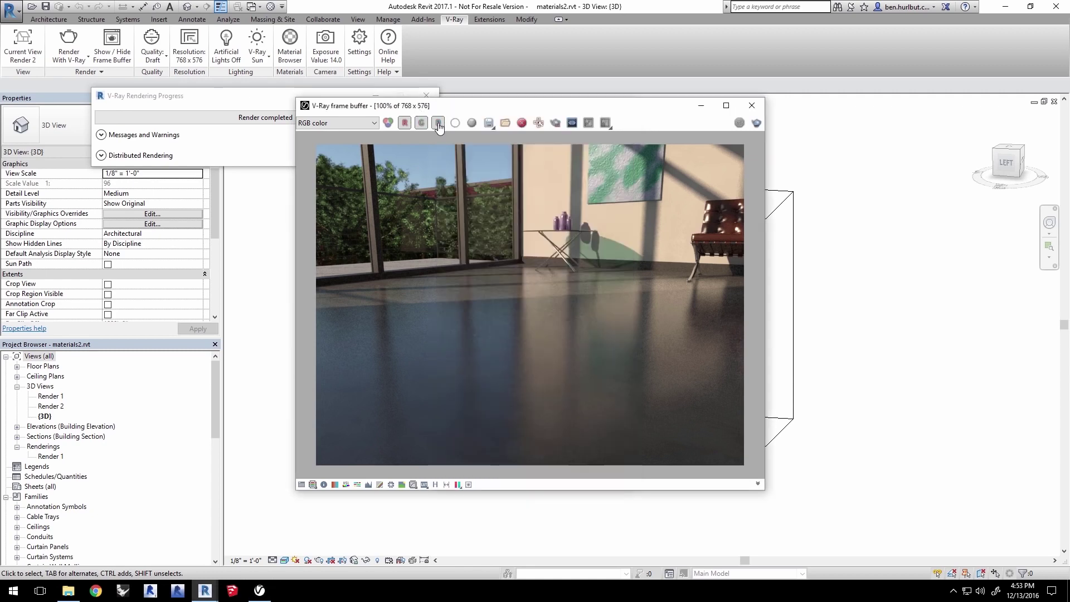
pyautogui.click(555, 123)
pyautogui.moveTo(306, 260); pyautogui.dragTo(780, 535)
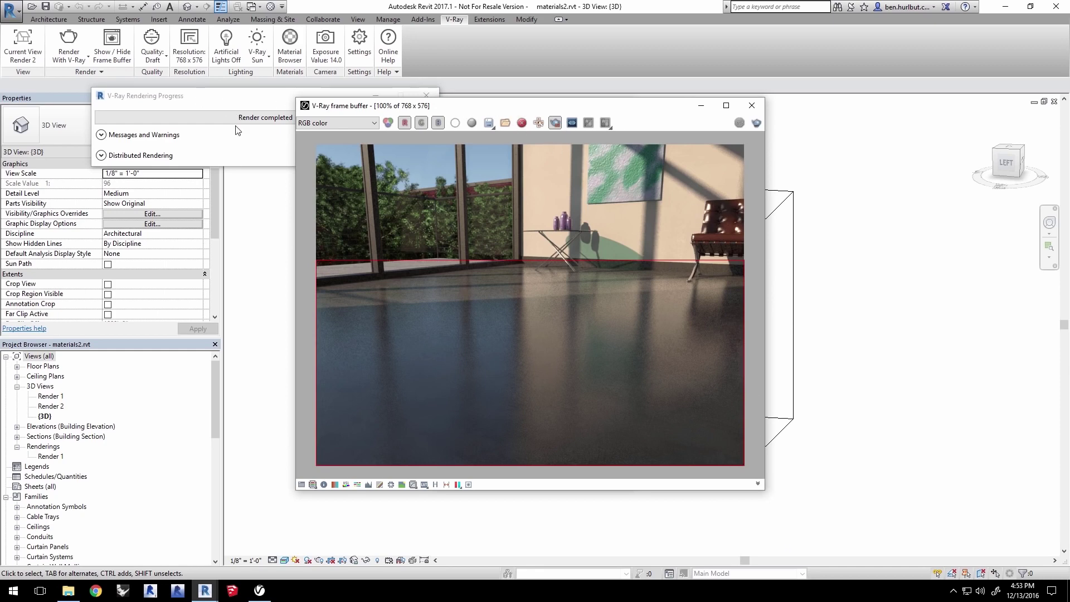
pyautogui.click(68, 47)
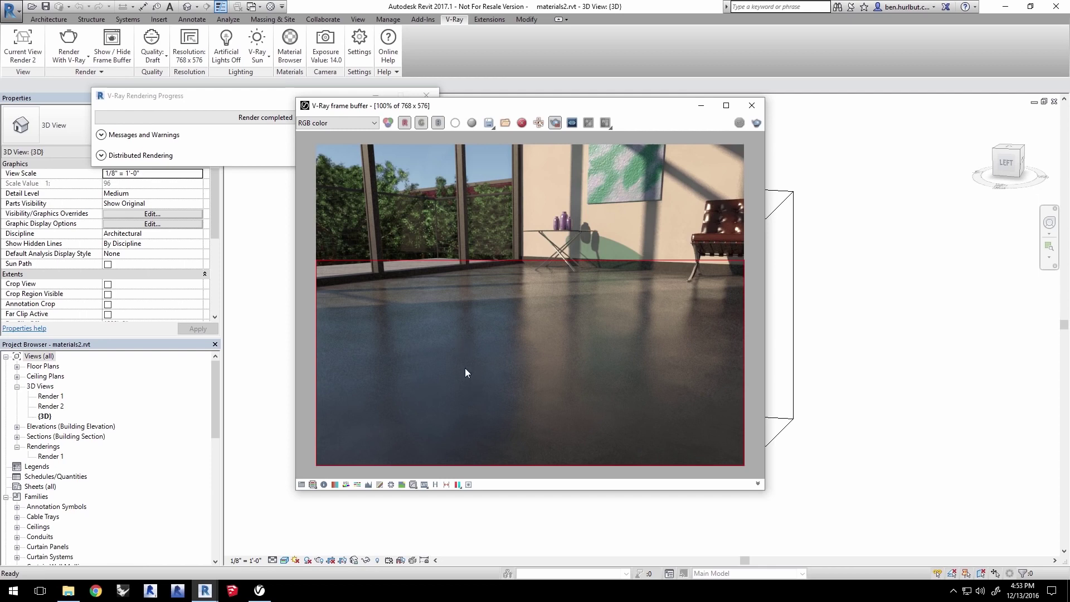
pyautogui.click(554, 124)
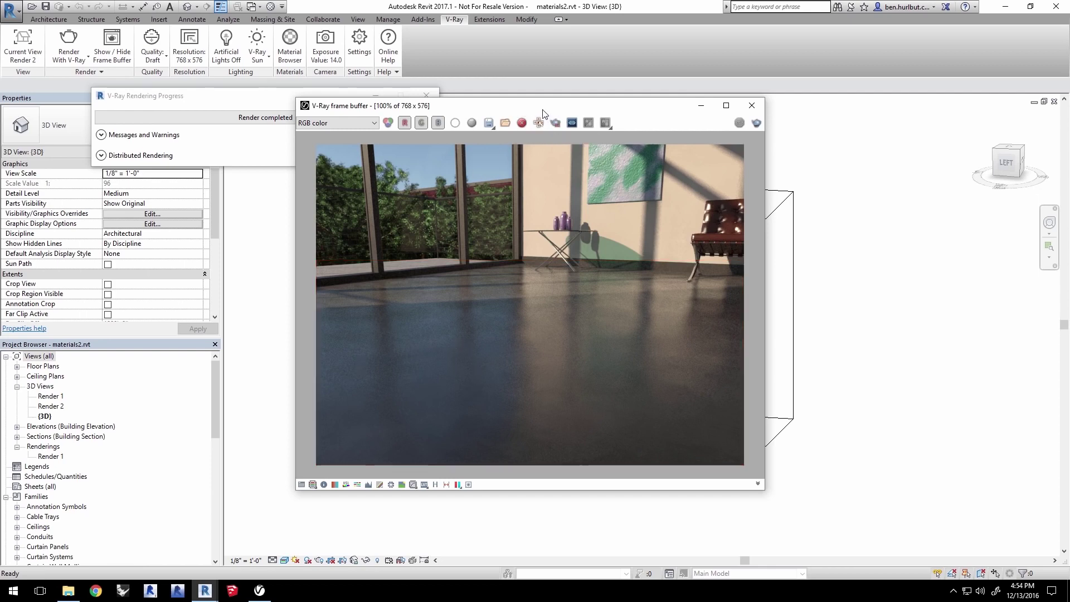
# Make Render 1 the current V-Ray view and set the render quality to High.
pyautogui.click(16, 61)
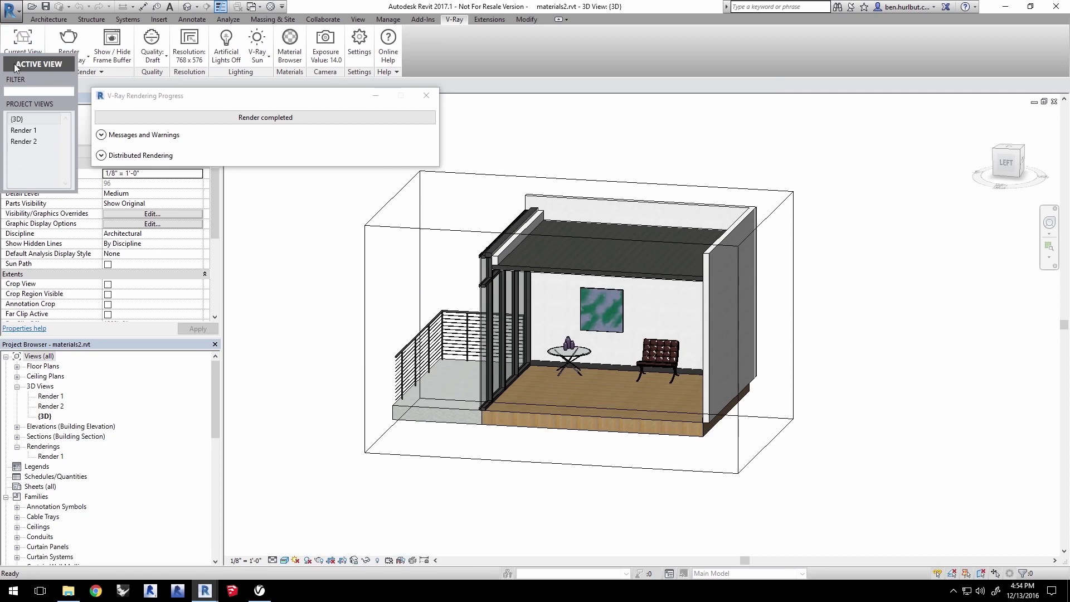
pyautogui.click(23, 130)
pyautogui.click(151, 50)
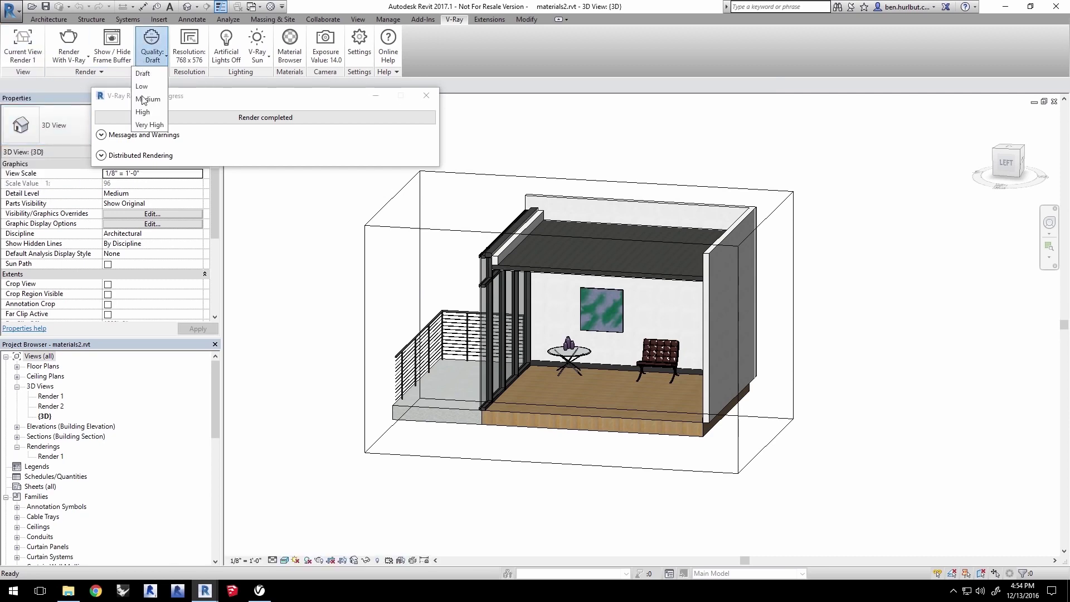
pyautogui.click(144, 114)
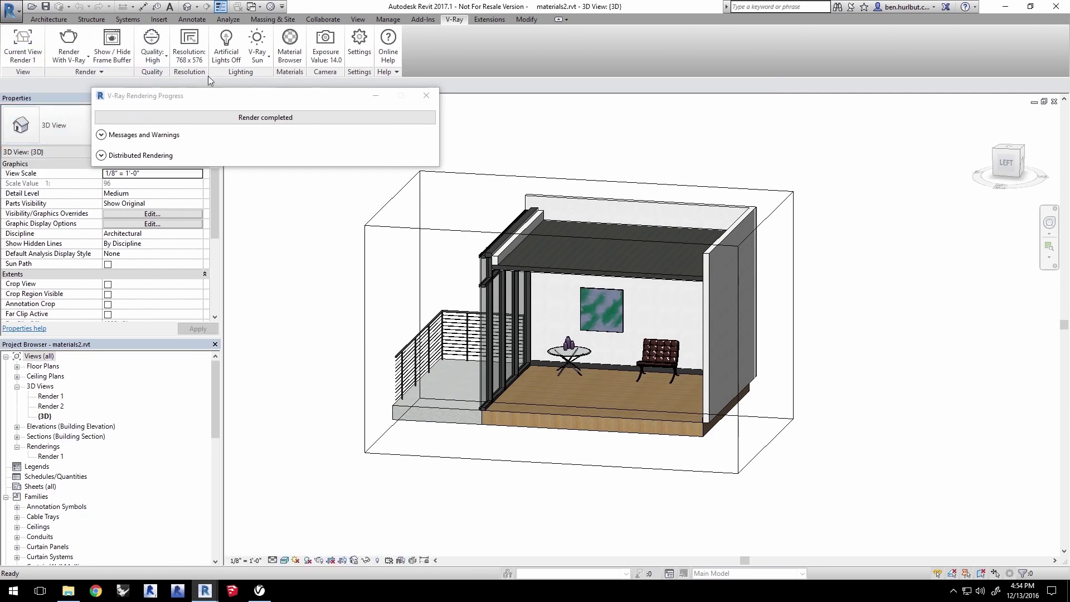
# Set the crop region's printer resolution to 150 DPI for a 1200 x 900 render.
pyautogui.click(190, 47)
pyautogui.click(210, 220)
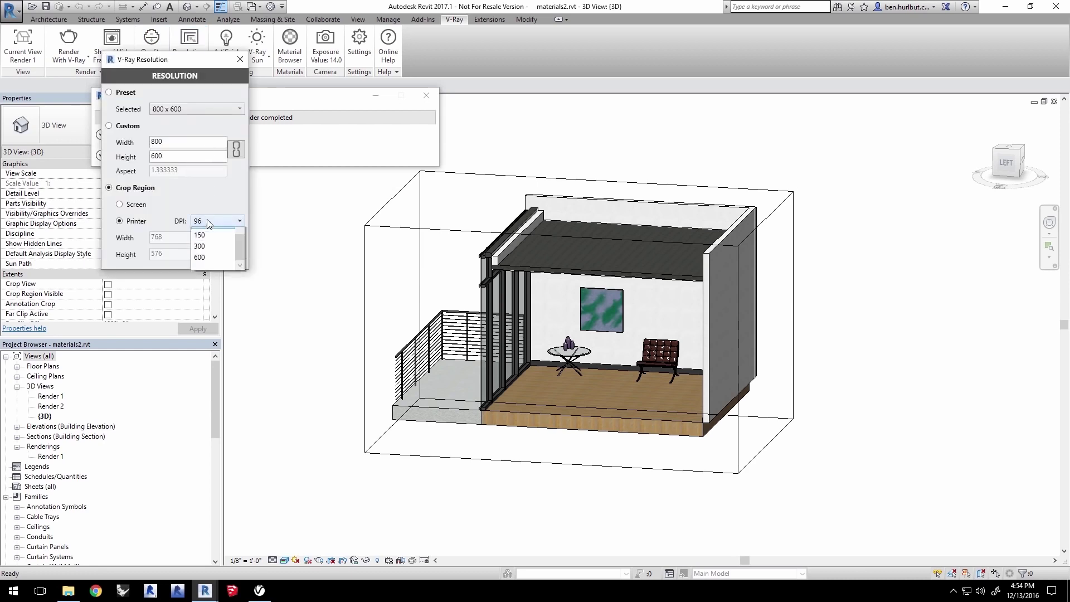
pyautogui.click(206, 246)
pyautogui.click(240, 59)
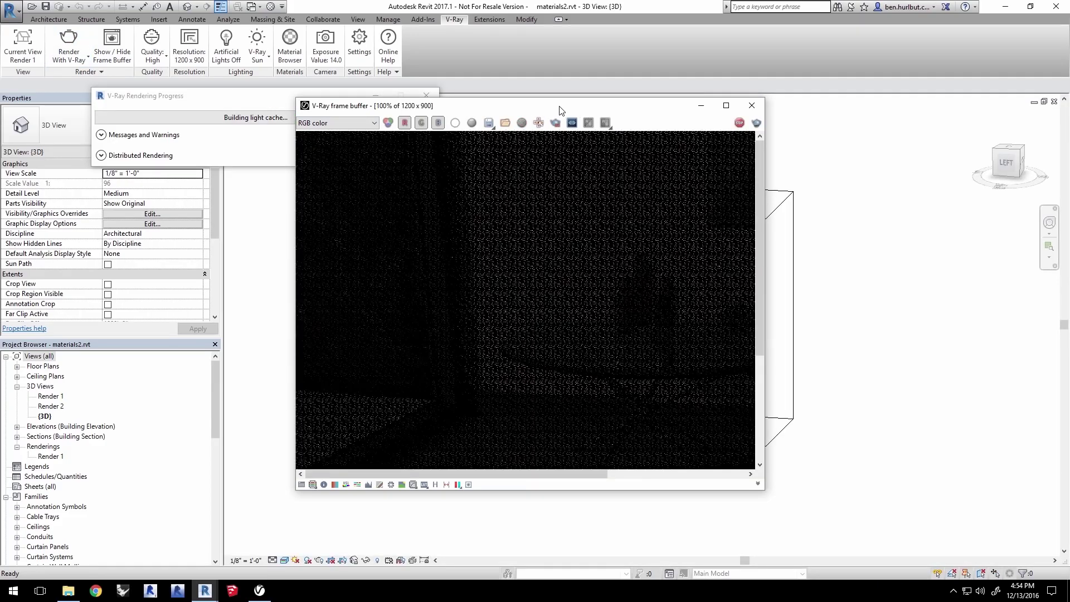
# Render Render 1 with the frame buffer maximized, and stop the render once the image looks clean.
pyautogui.doubleClick(574, 109)
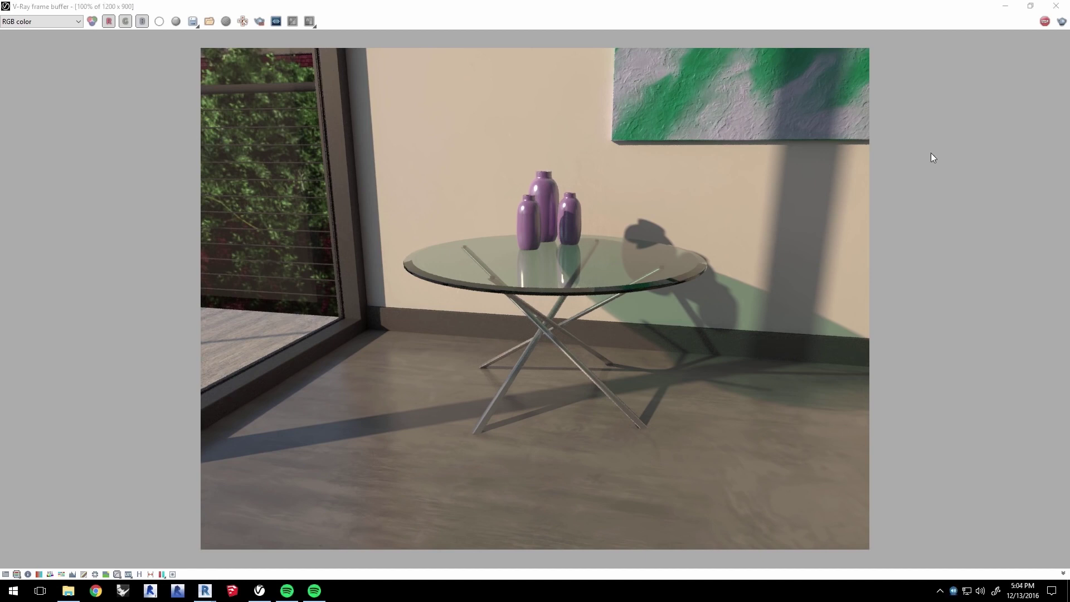
pyautogui.click(1044, 22)
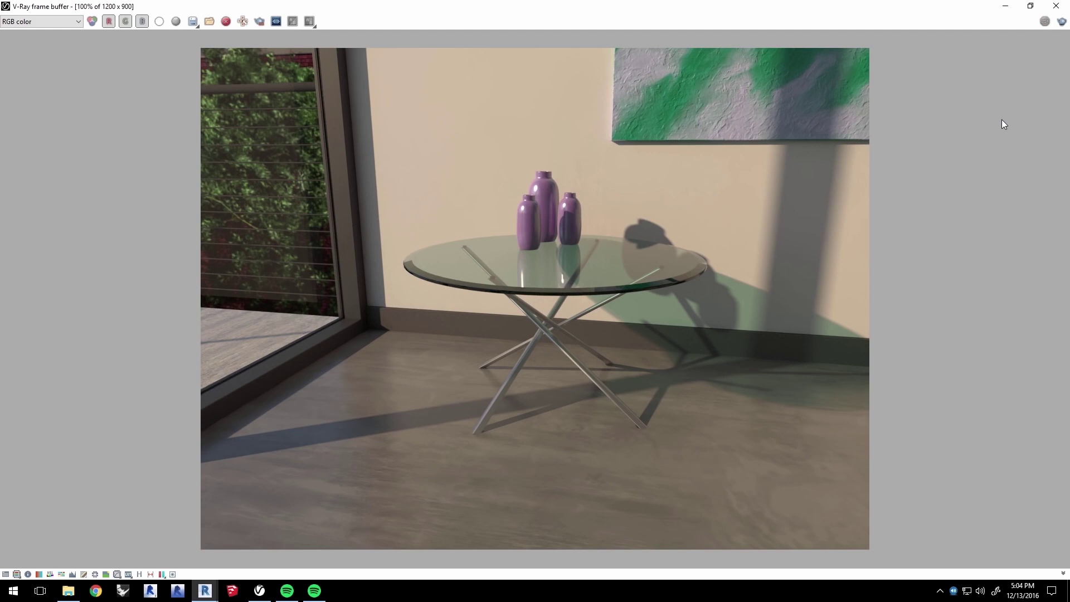